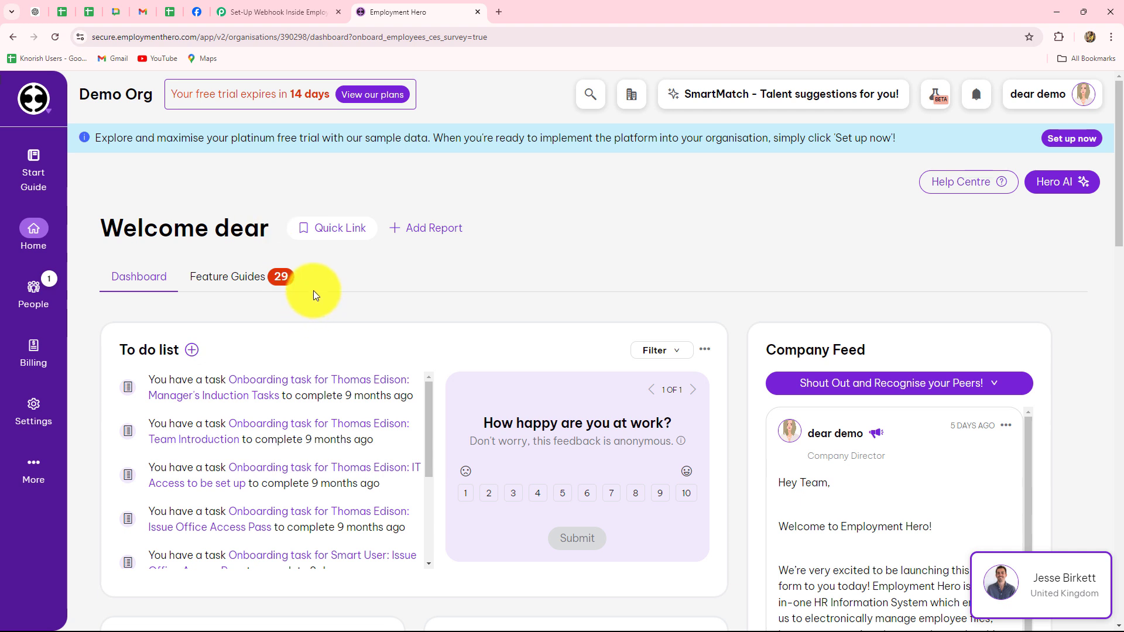
- Scroll the Employment Hero dashboard and open the People menu in the left sidebar
scroll(313, 293, down, 1)
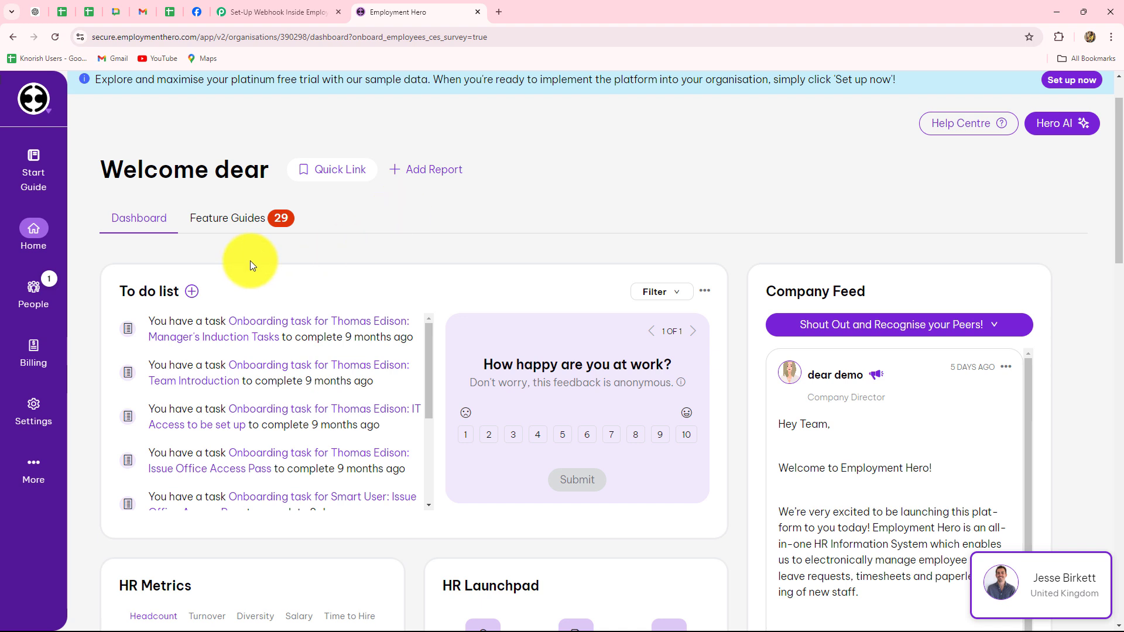
scroll(459, 216, down, 4)
click(35, 288)
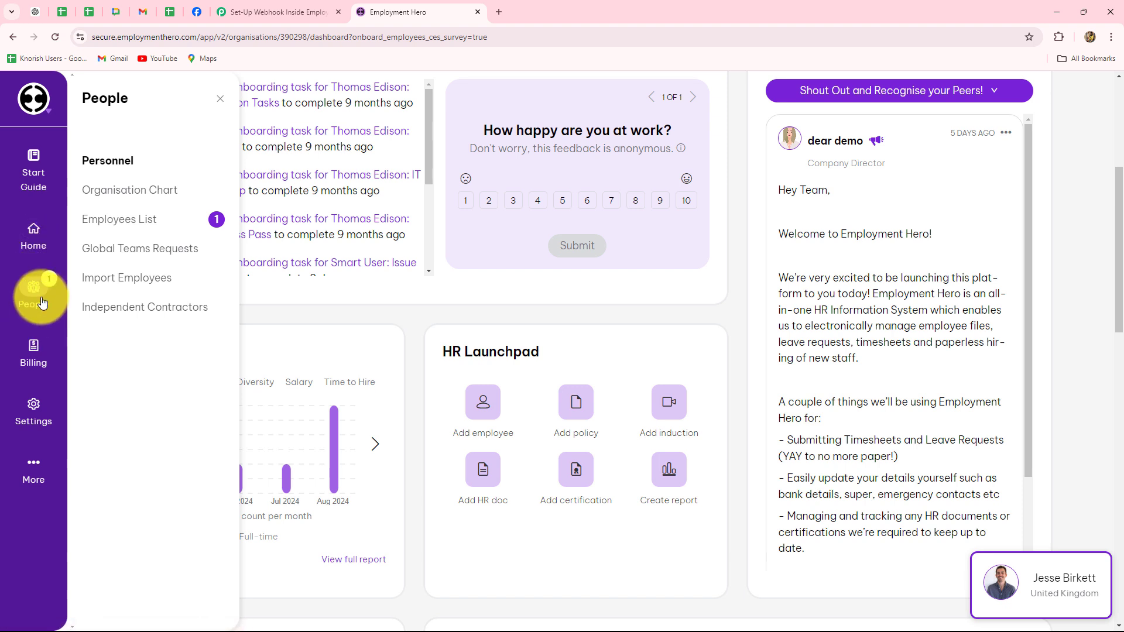
- Open the Employees List and look through staff job titles and statuses
click(99, 220)
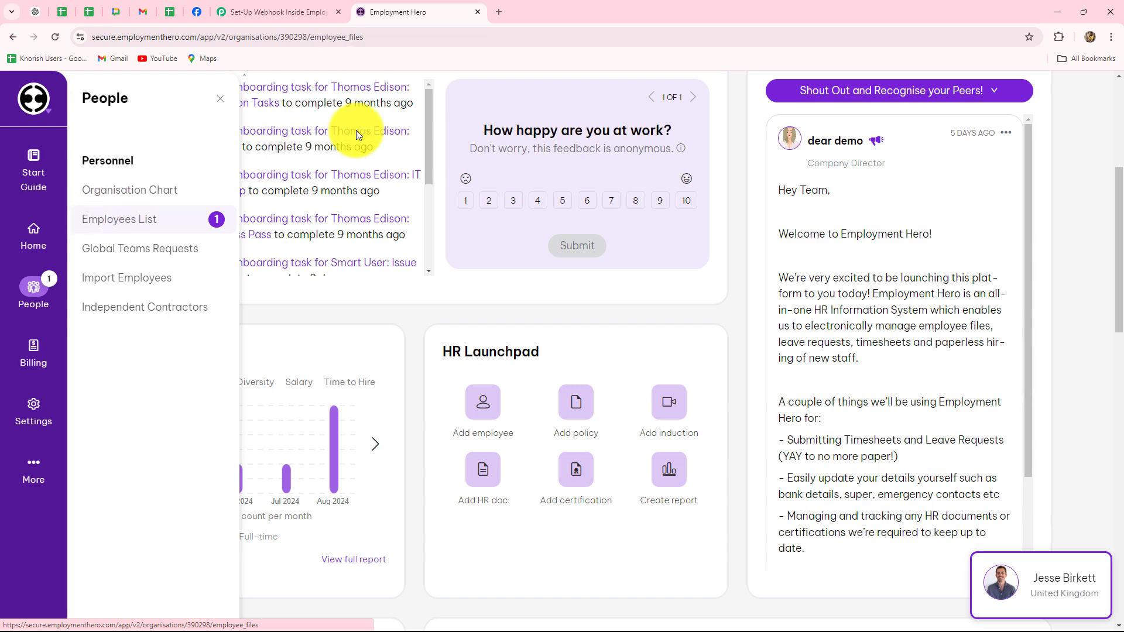
scroll(868, 325, down, 8)
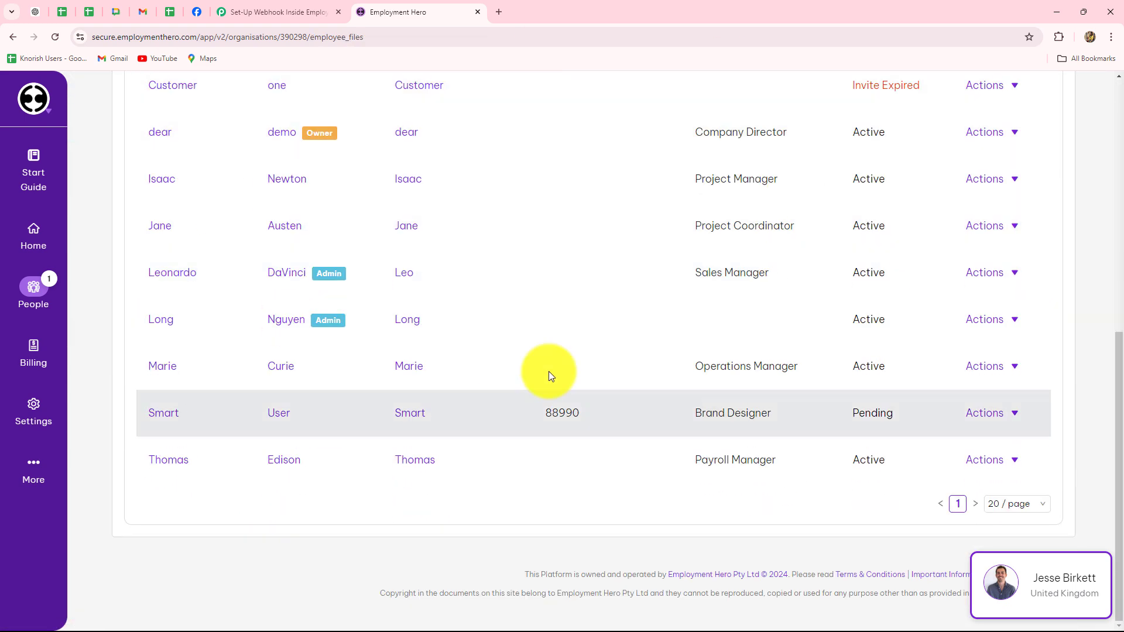
scroll(594, 468, up, 5)
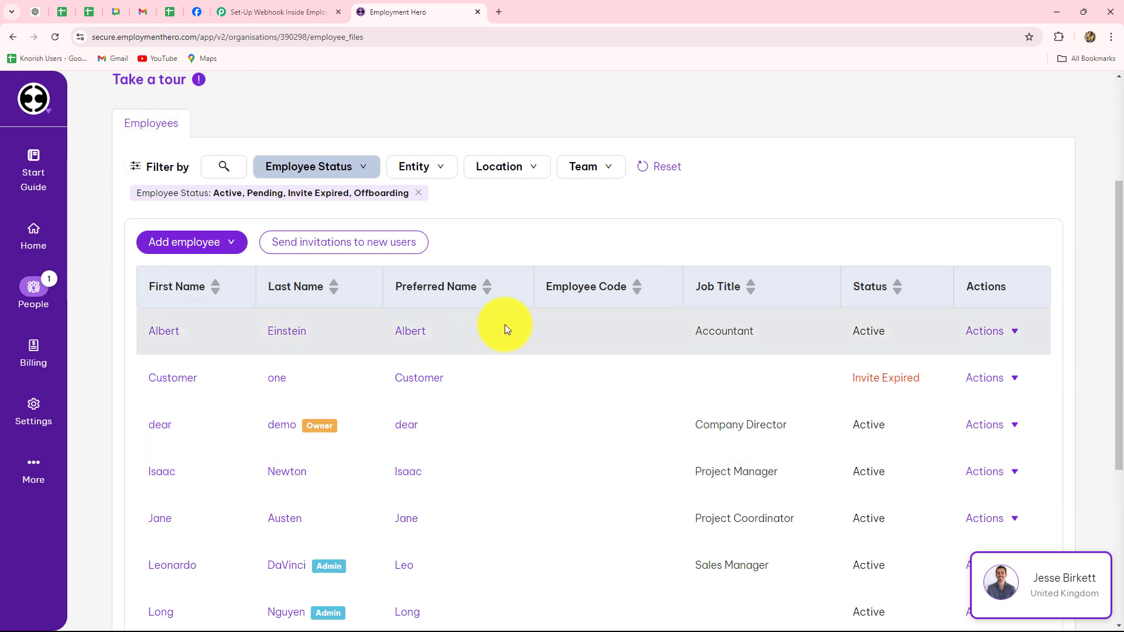
- Return to Pabbly's 'Set-Up Webhook Inside Employment Hero' workflow editor and review its title
click(322, 12)
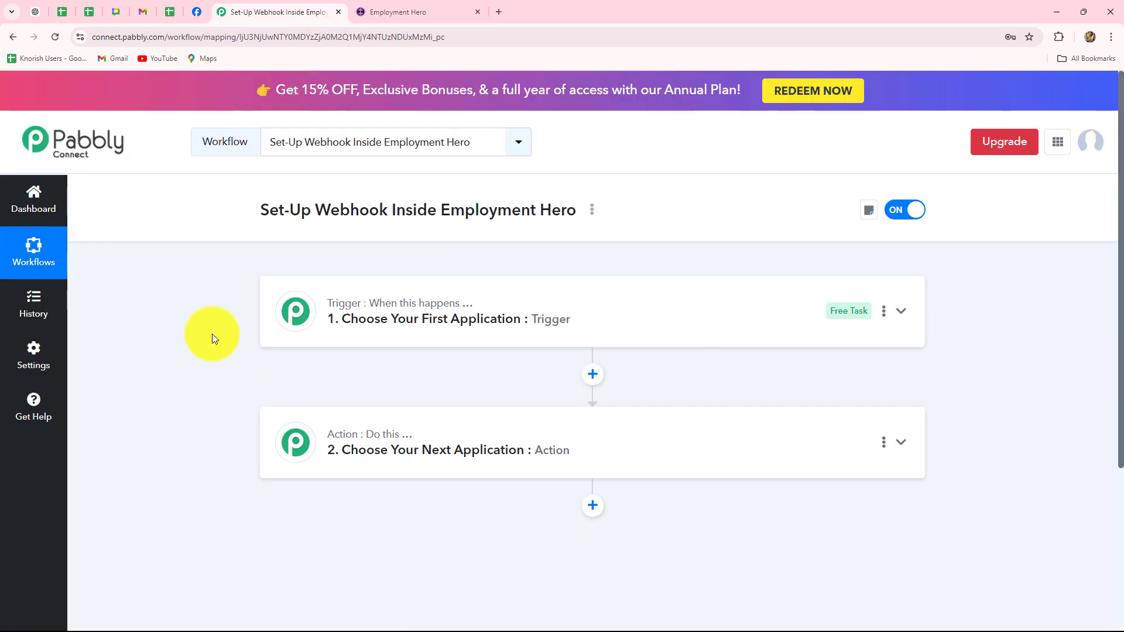
click(377, 12)
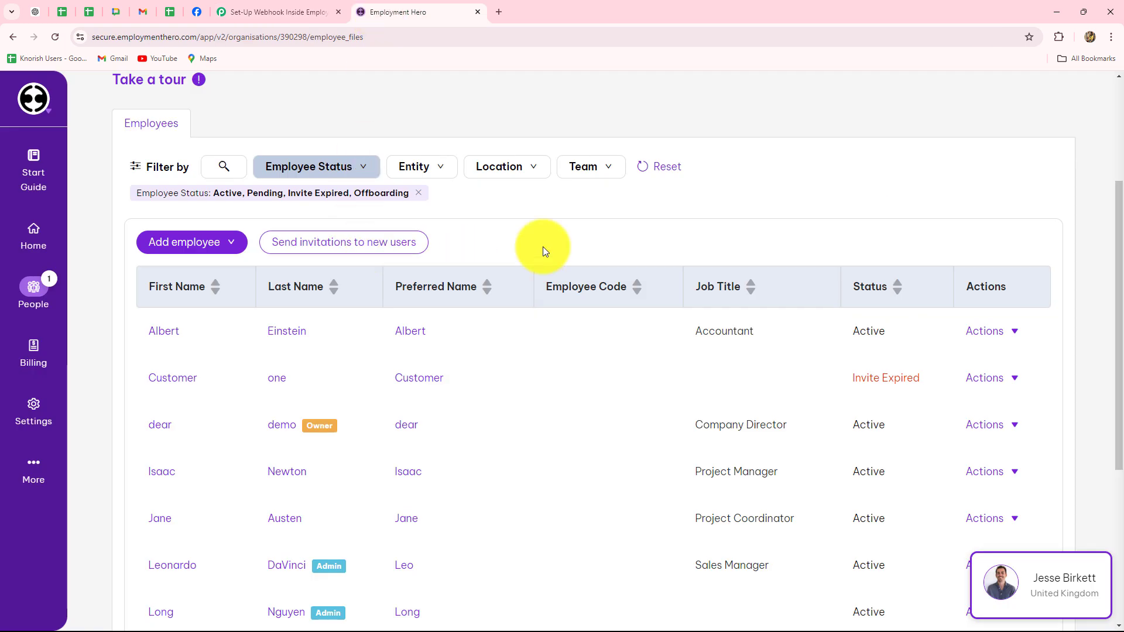
click(282, 12)
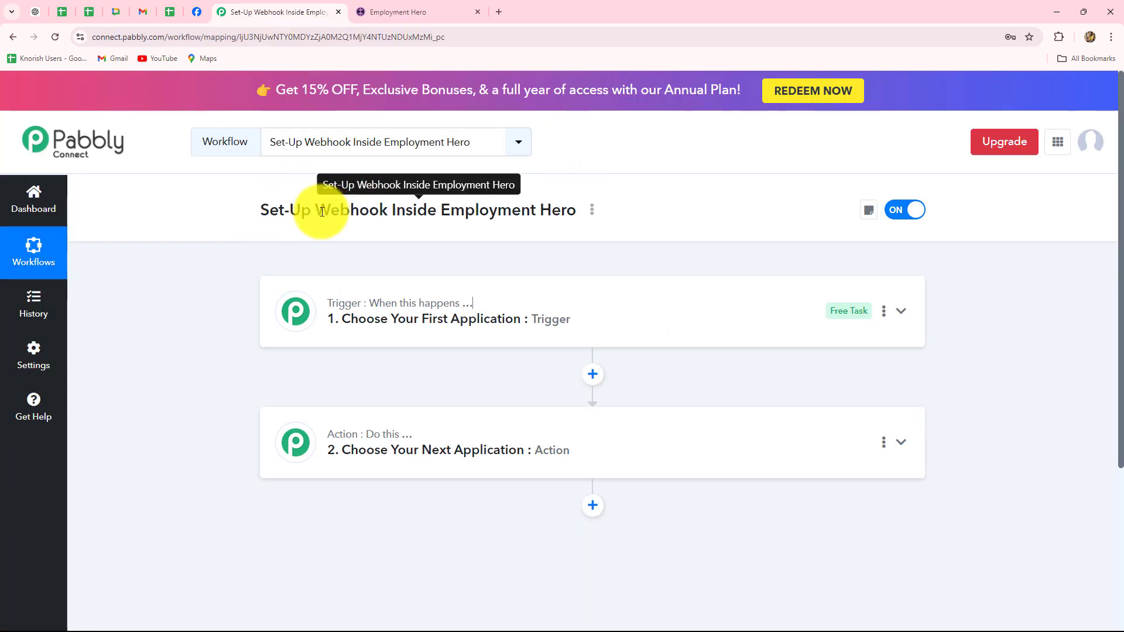
drag(311, 210, 408, 227)
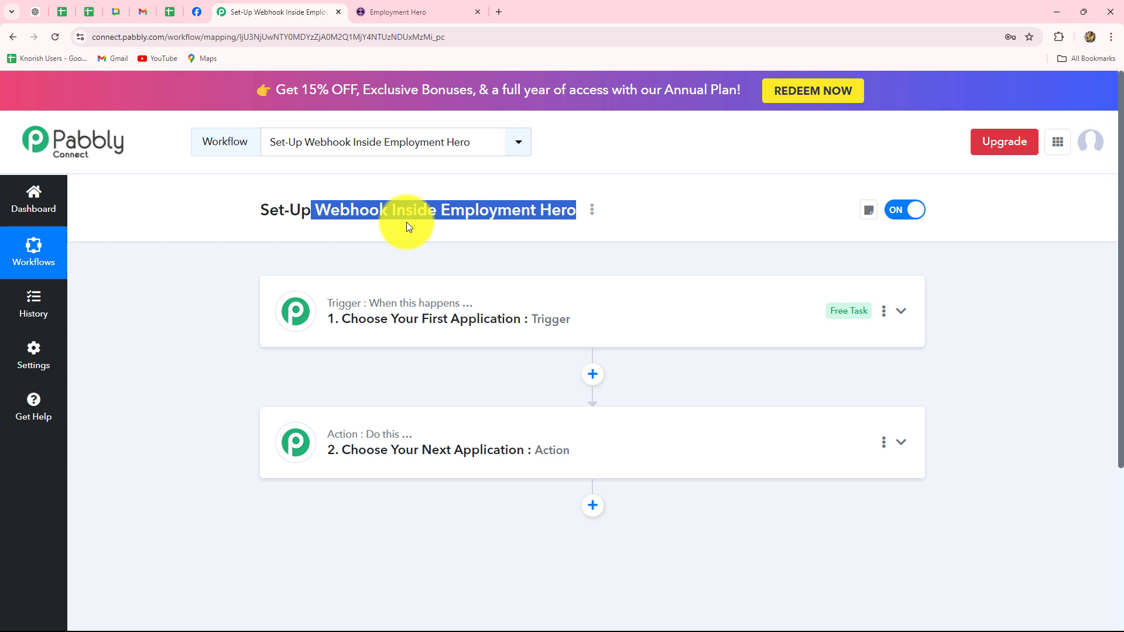
click(408, 226)
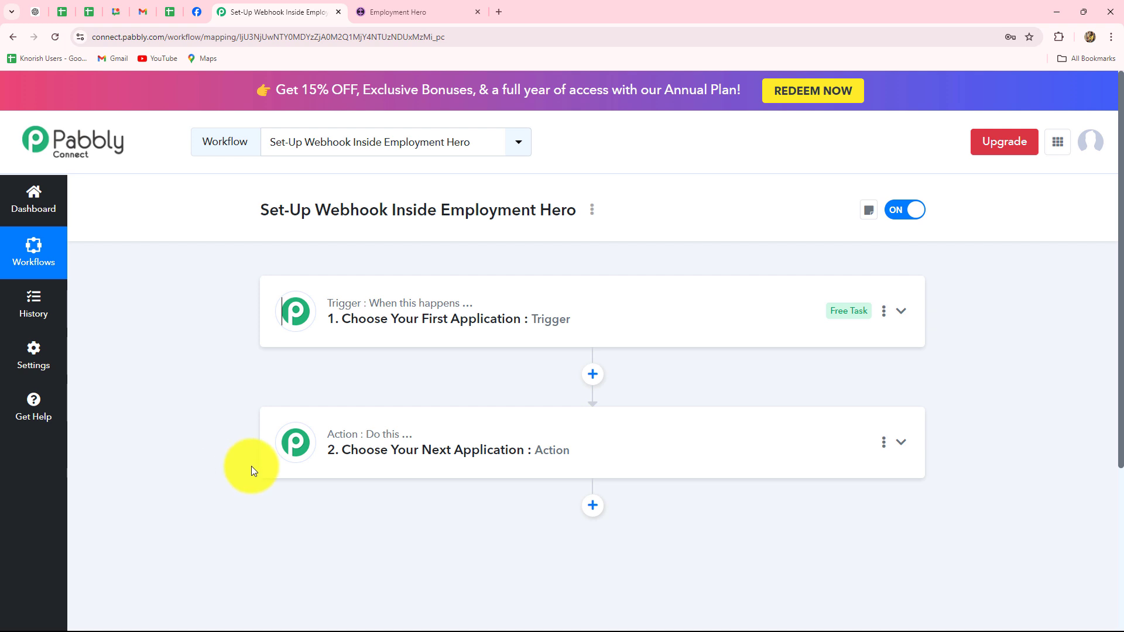
click(366, 12)
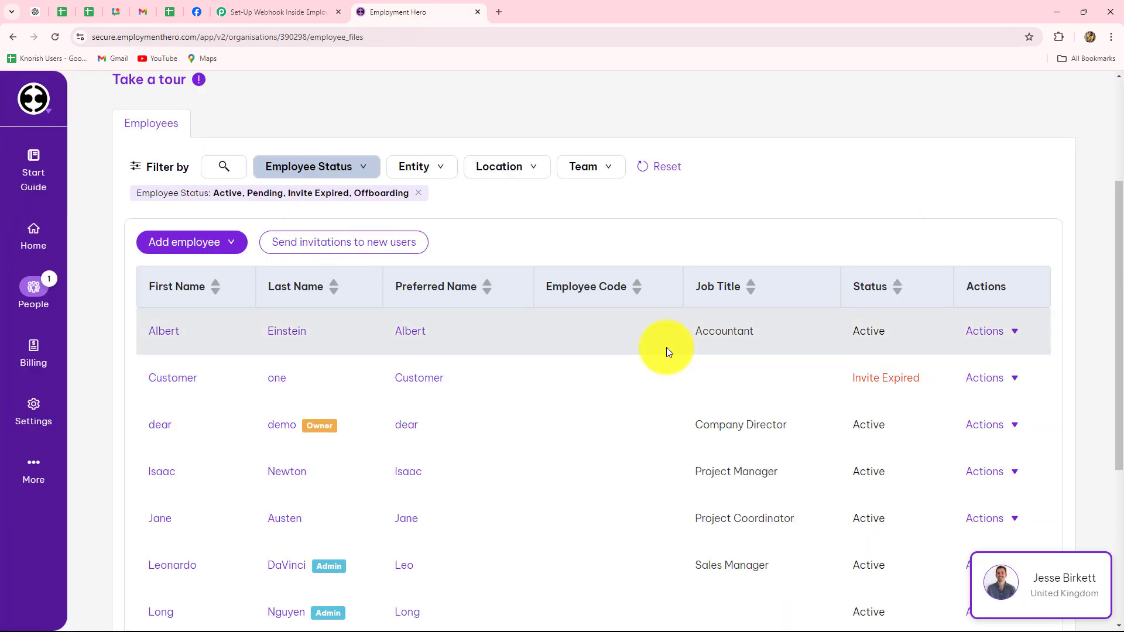
click(281, 11)
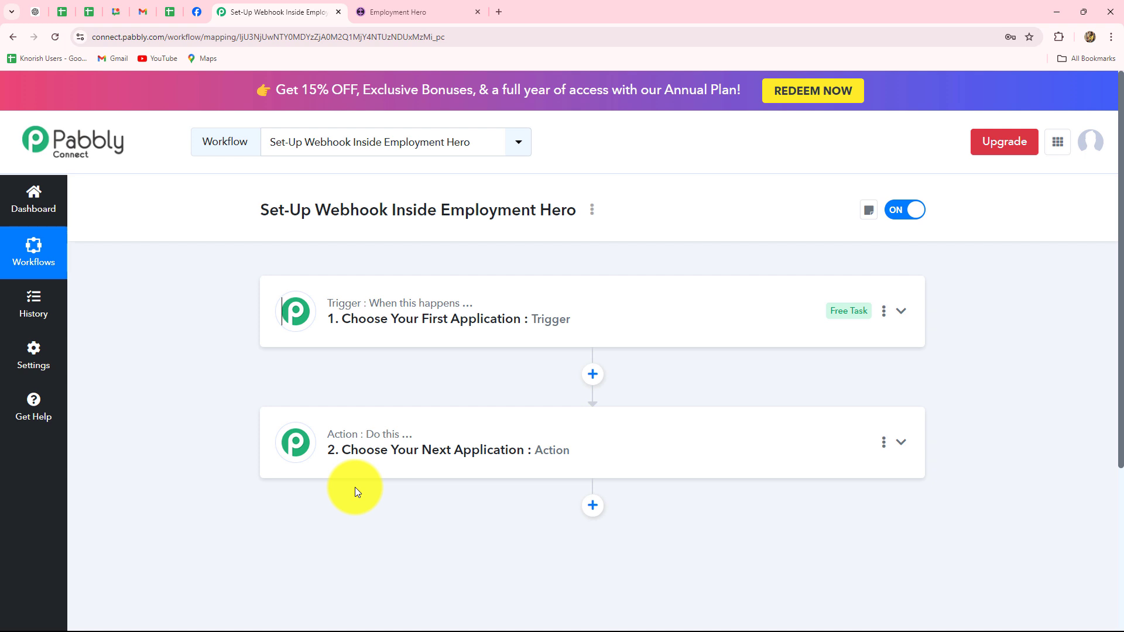
- Choose Employment Hero as the trigger app, found by searching 'Emplo'
click(336, 307)
scroll(189, 328, down, 2)
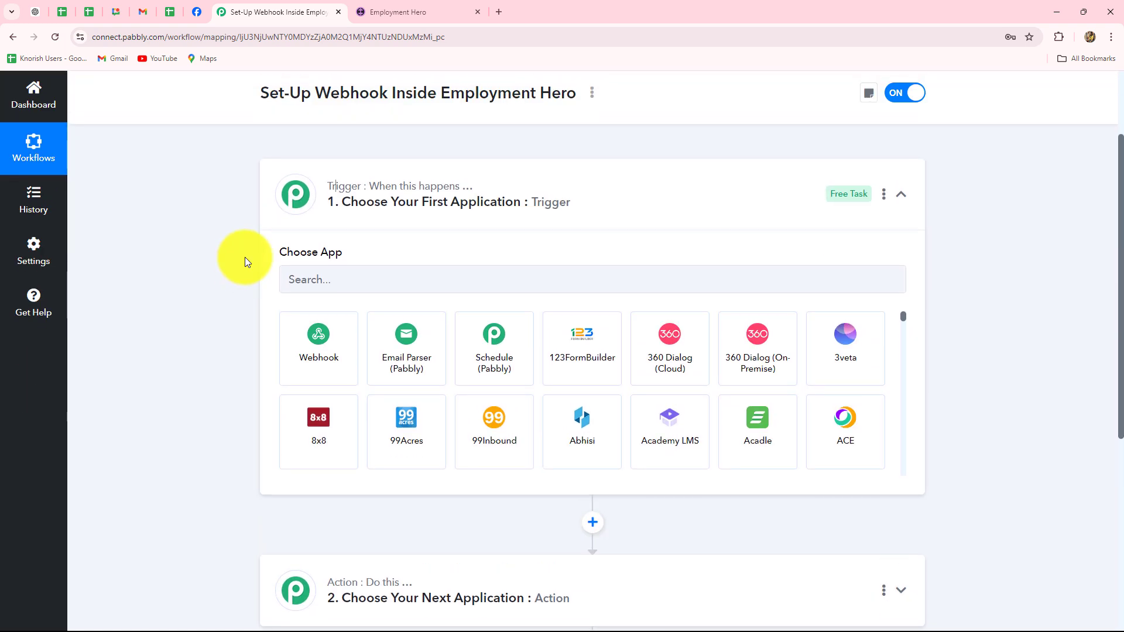
click(301, 280)
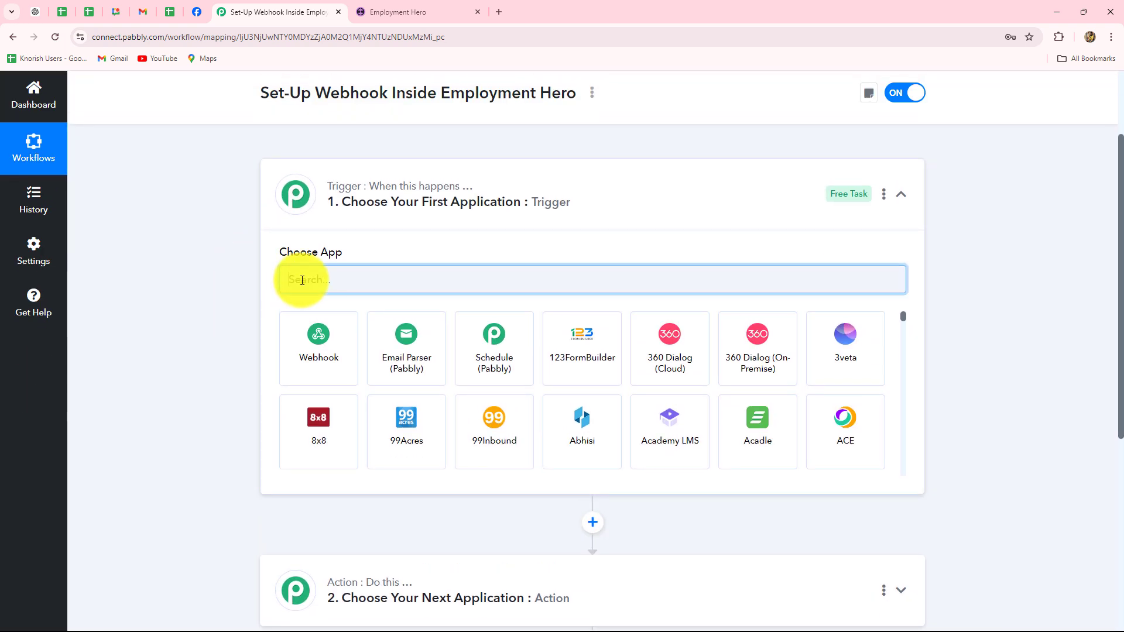
text(Emplo)
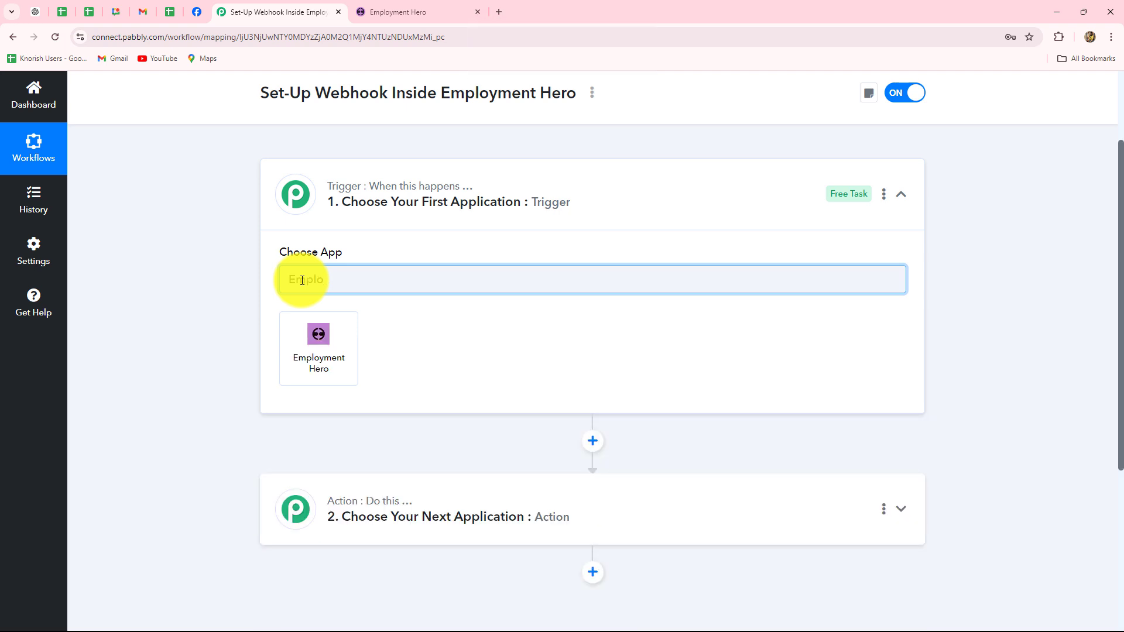
click(296, 346)
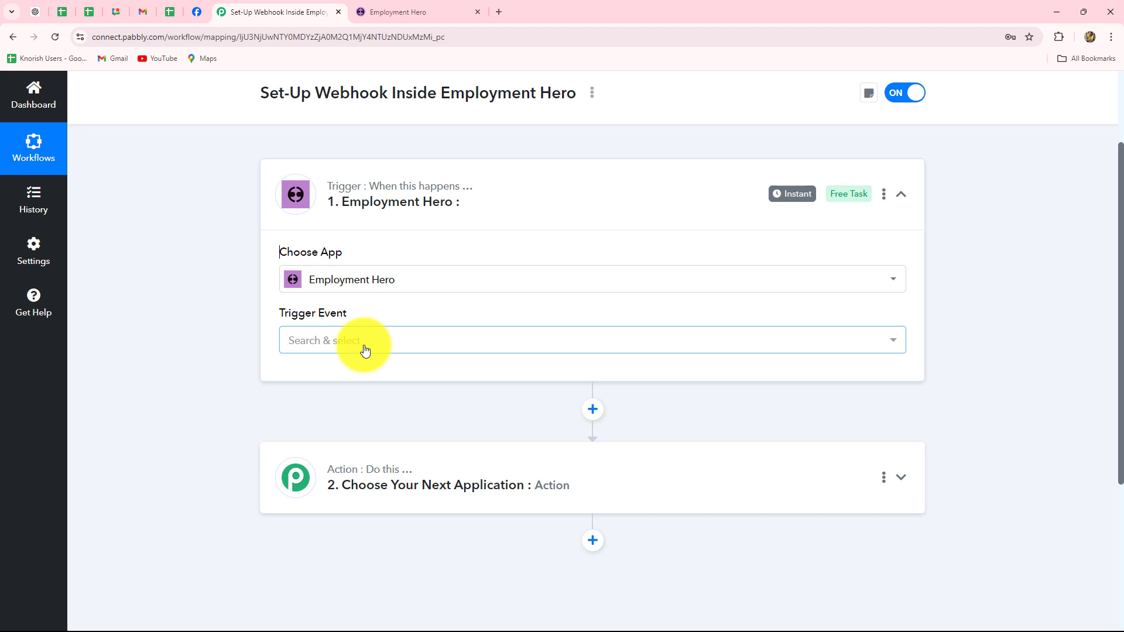
- Select Employee Created as the Employment Hero trigger event
click(364, 349)
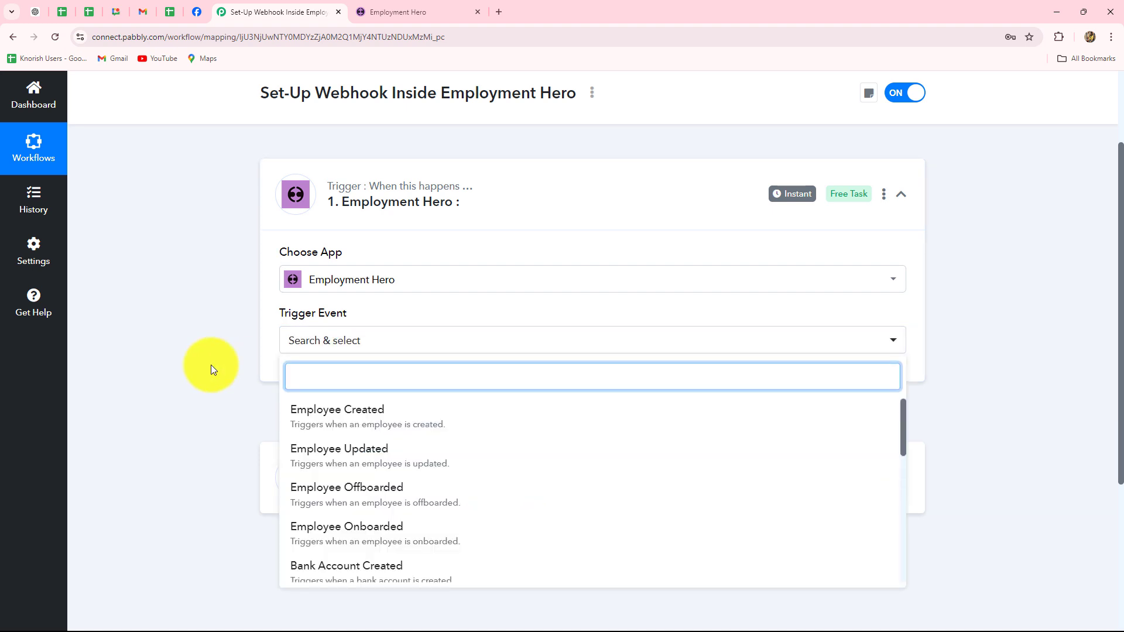
scroll(211, 364, down, 2)
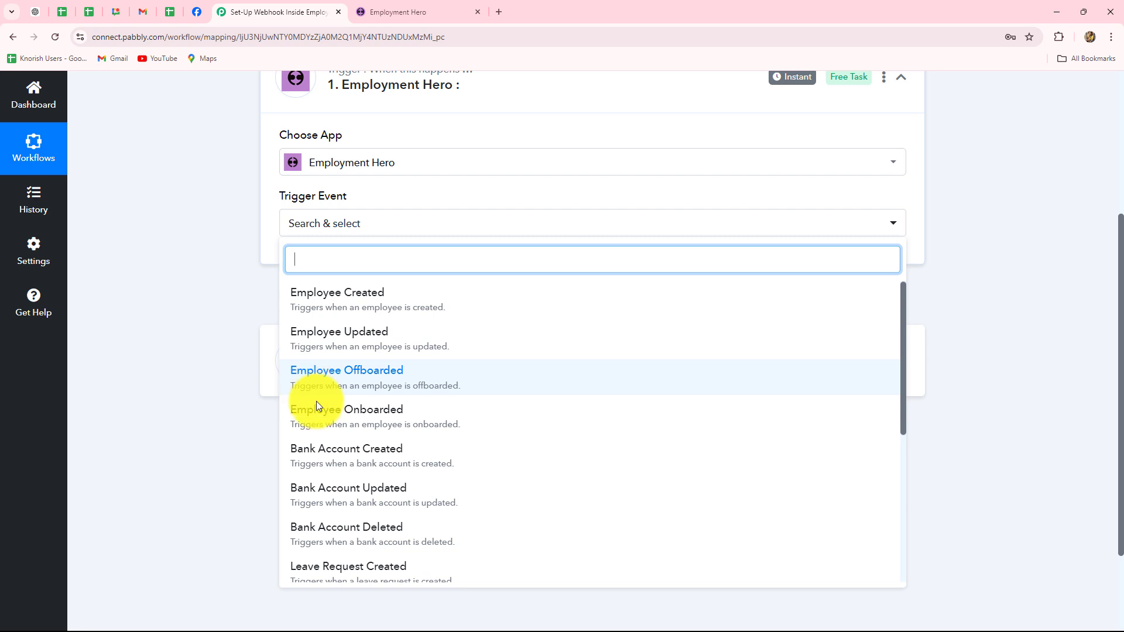
scroll(349, 421, down, 1)
scroll(350, 421, down, 3)
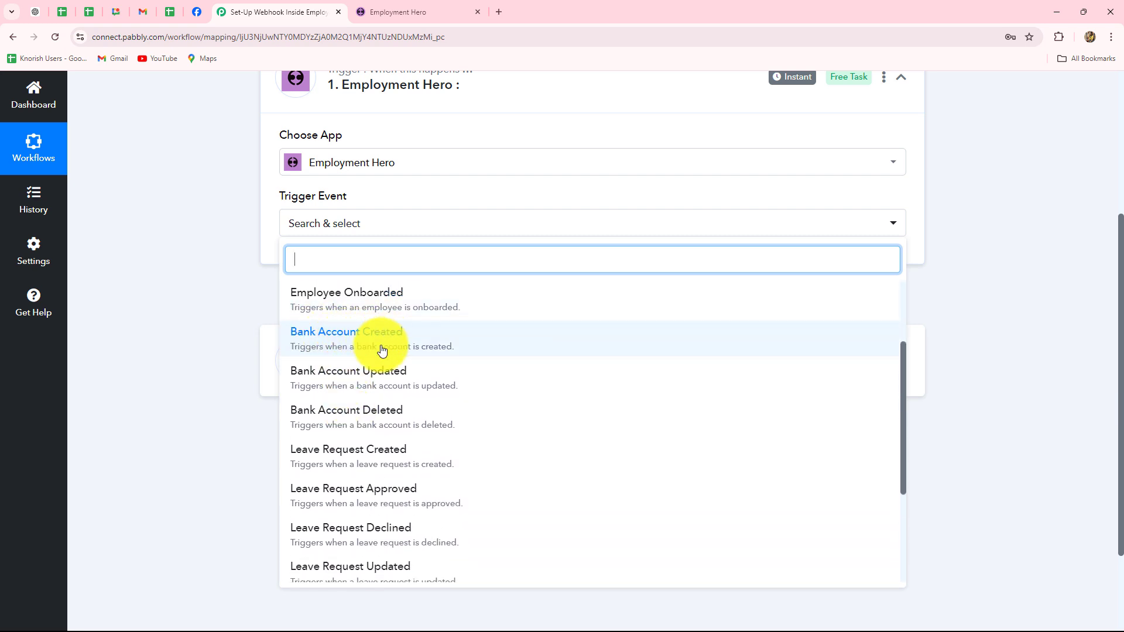
scroll(403, 453, down, 5)
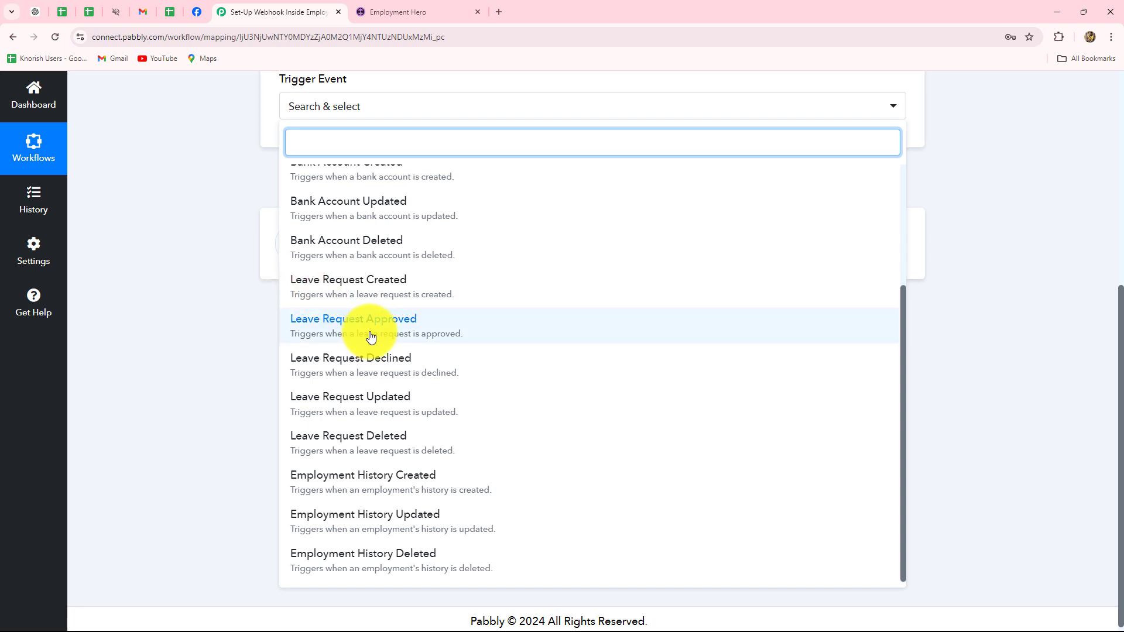
scroll(369, 330, up, 3)
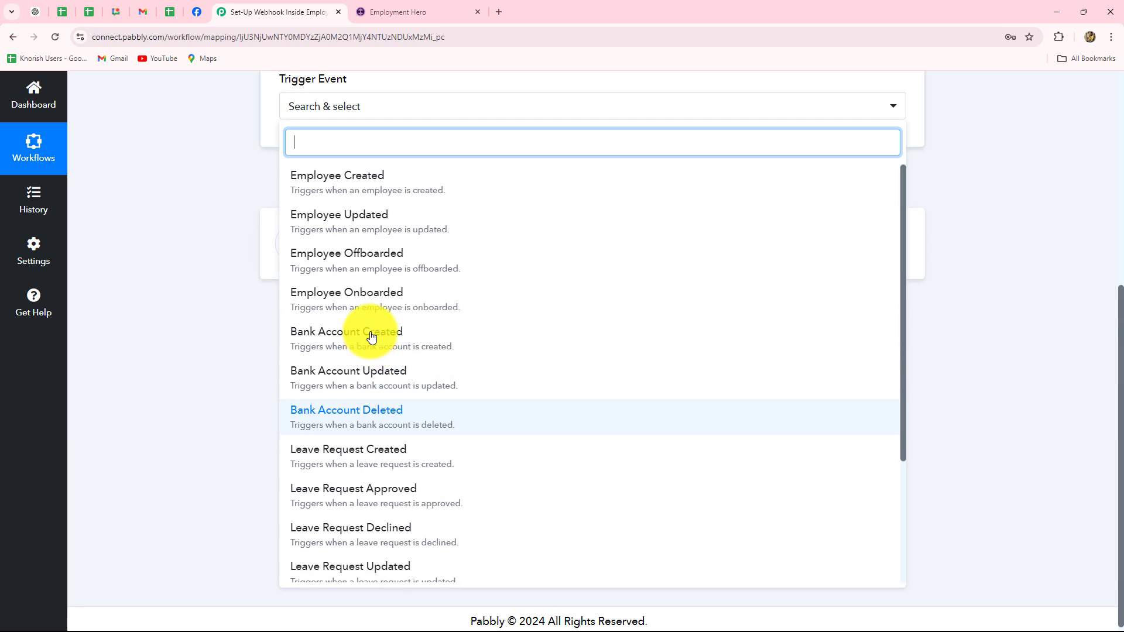
click(413, 188)
- Read the webhook setup instructions, copy the trigger's Webhook URL, and go to Employment Hero
scroll(255, 249, up, 4)
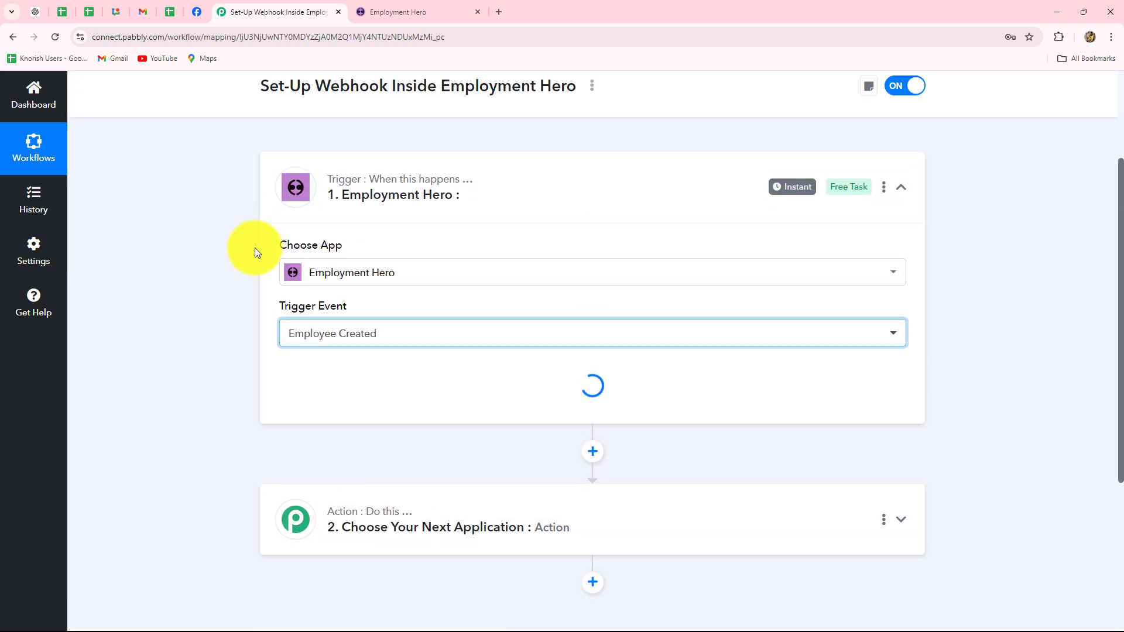
scroll(255, 247, down, 3)
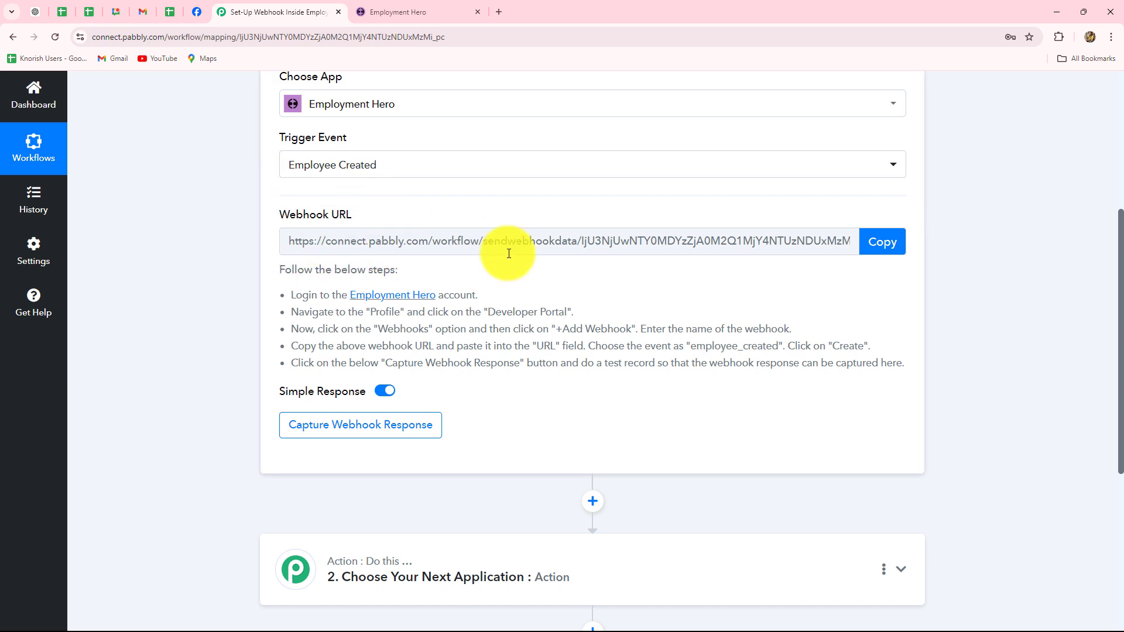
drag(293, 294, 735, 386)
click(735, 387)
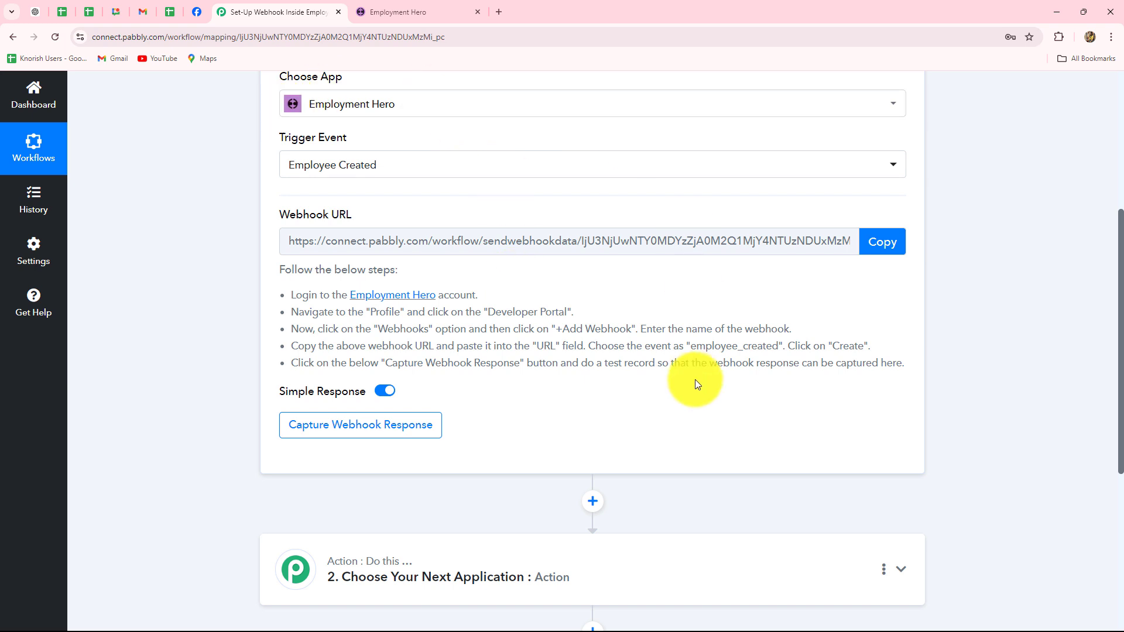
click(881, 243)
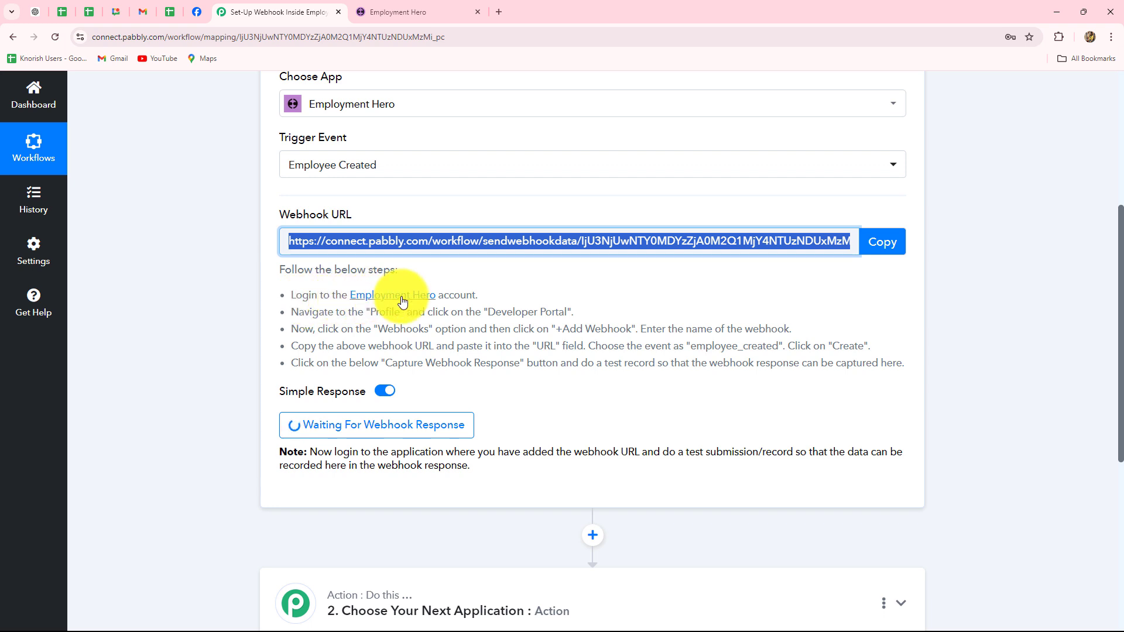
click(384, 9)
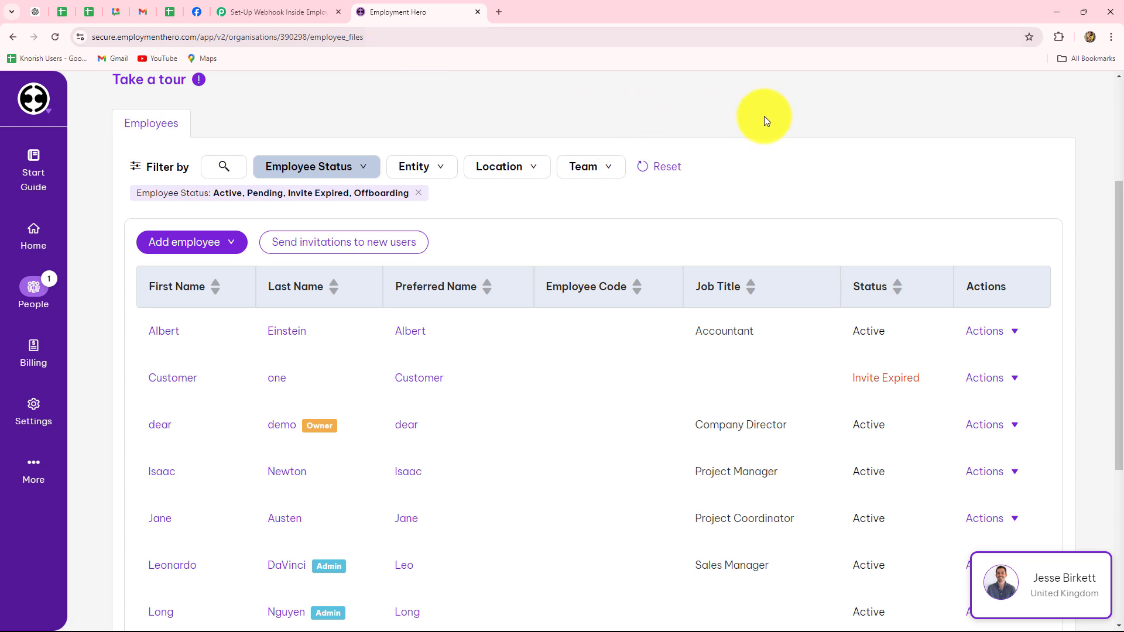
- Go through the account menu to Developer Portal and open Webhooks > My Webhooks
scroll(715, 370, up, 3)
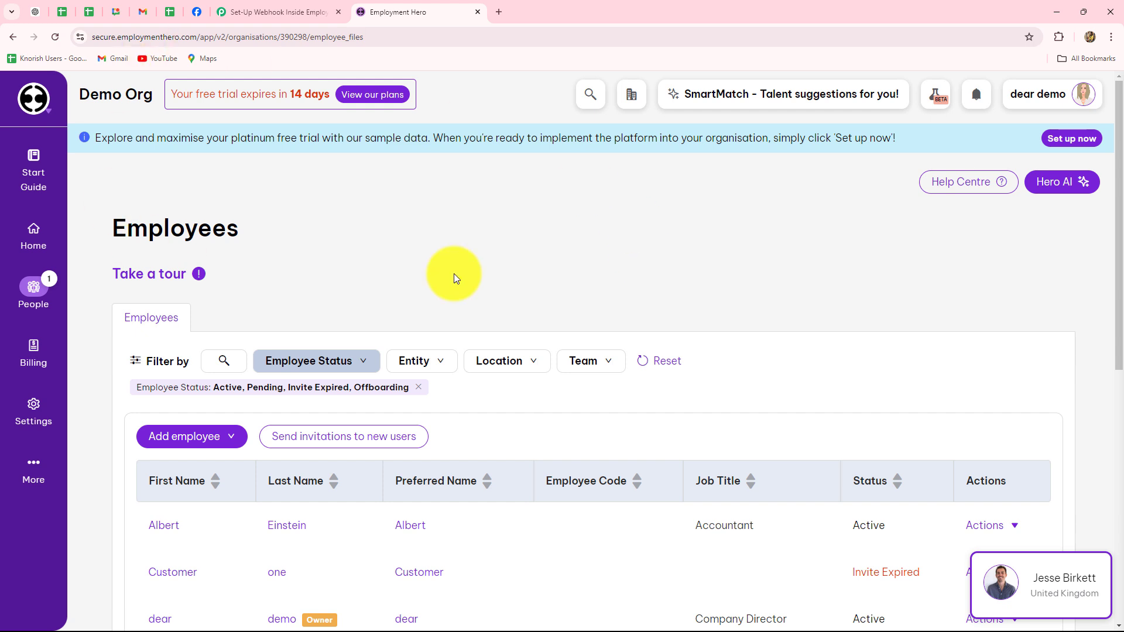
click(1079, 99)
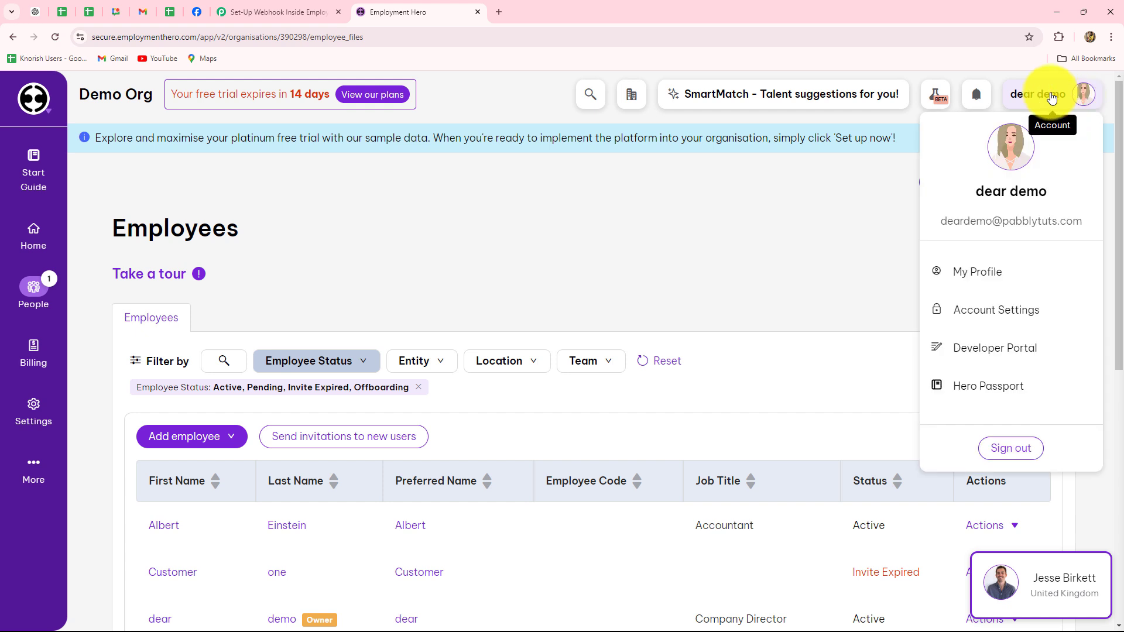
click(1027, 354)
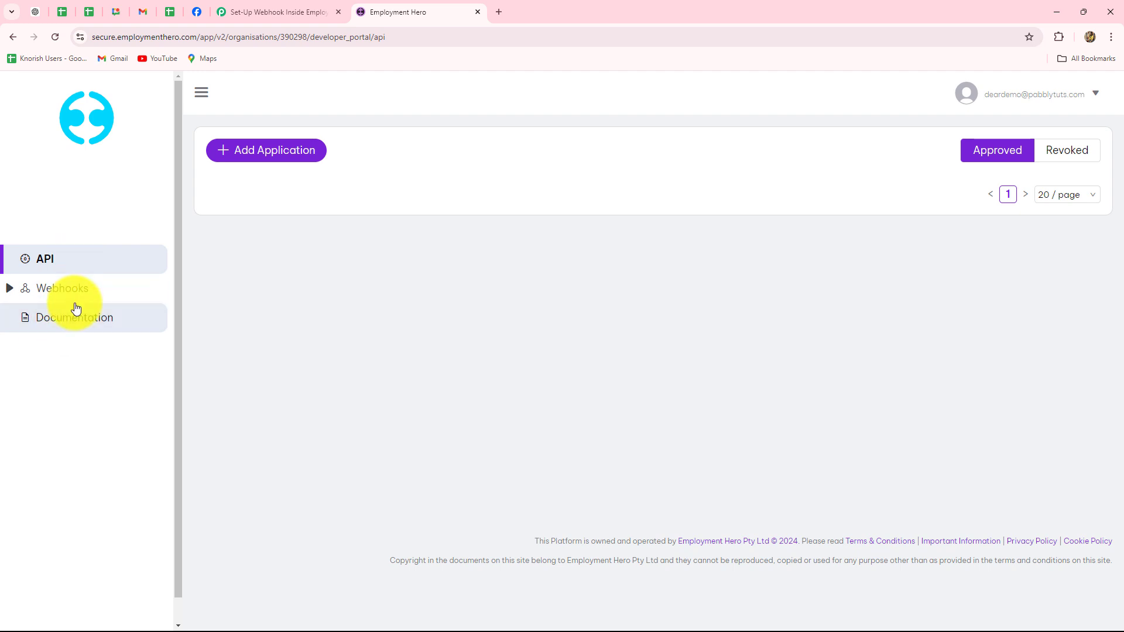
click(47, 290)
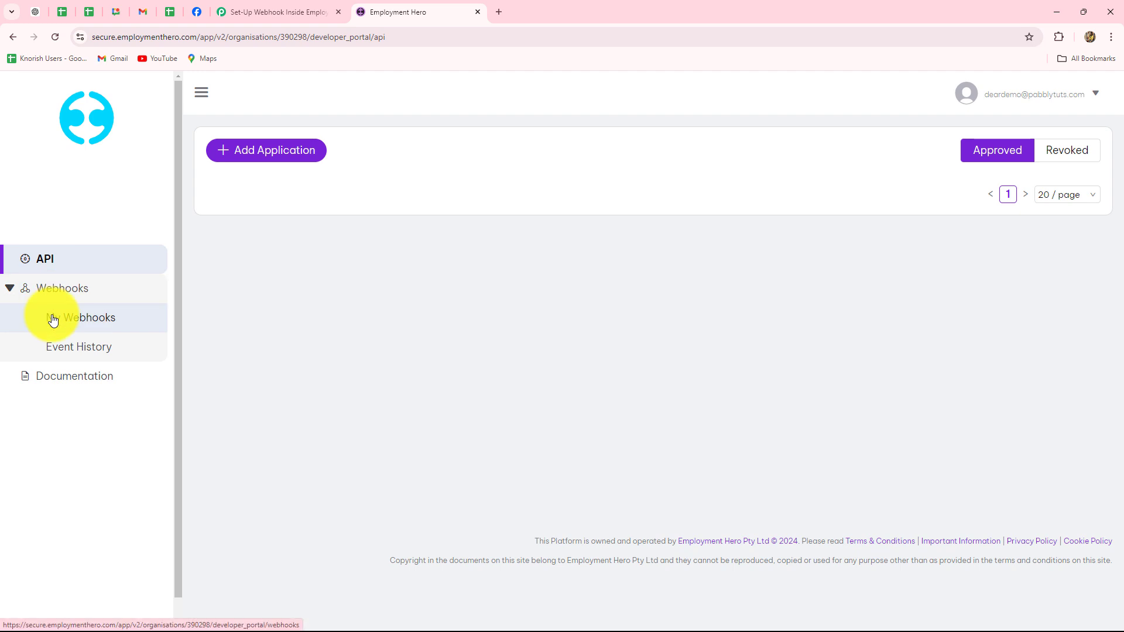
click(53, 320)
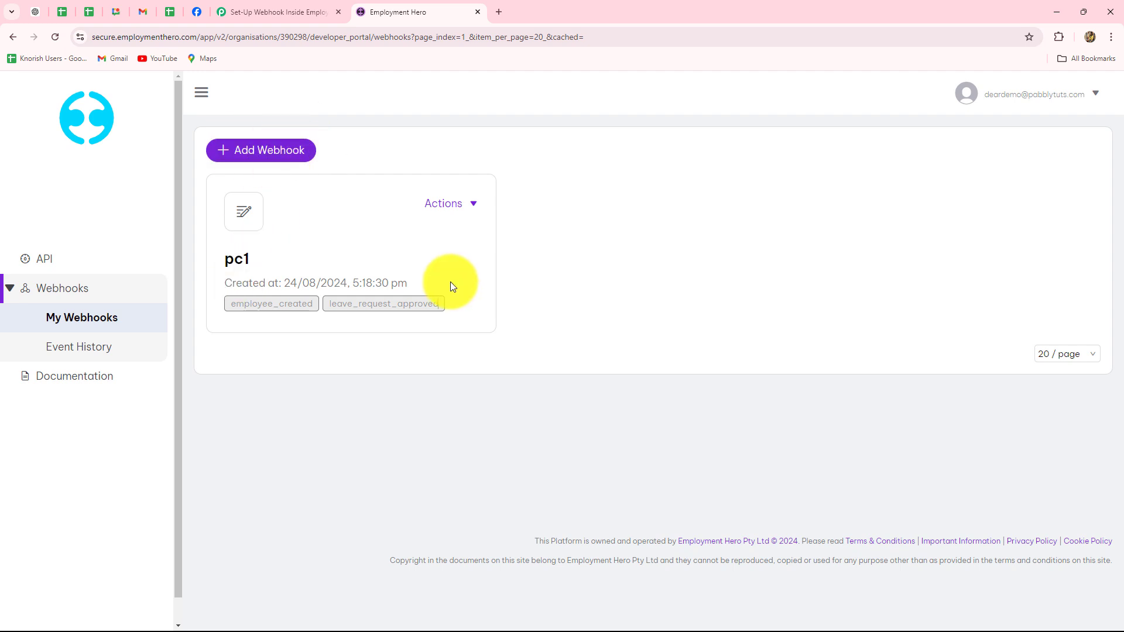
- Add webhook 'New Employees' with the pasted Pabbly URL, subscribed to employee_created
click(253, 155)
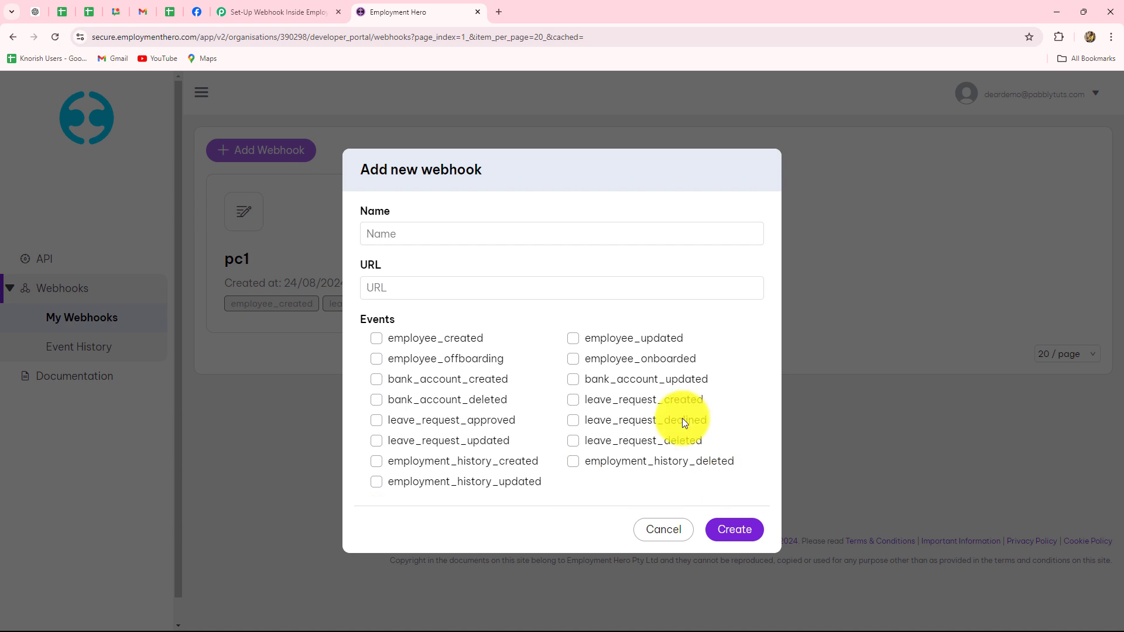
click(374, 233)
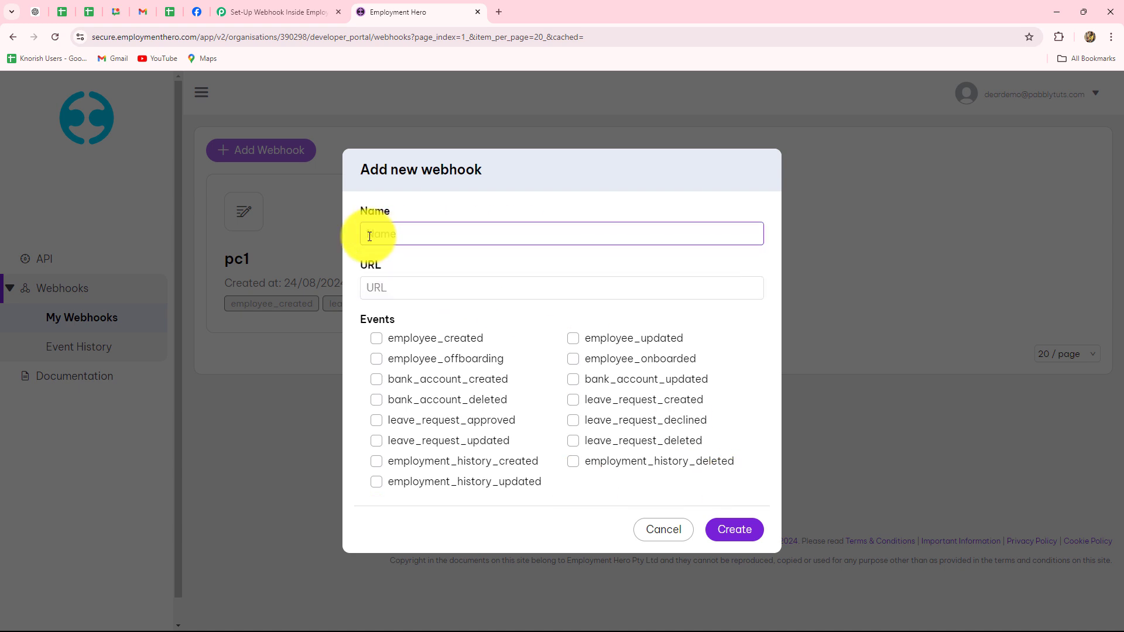
click(409, 232)
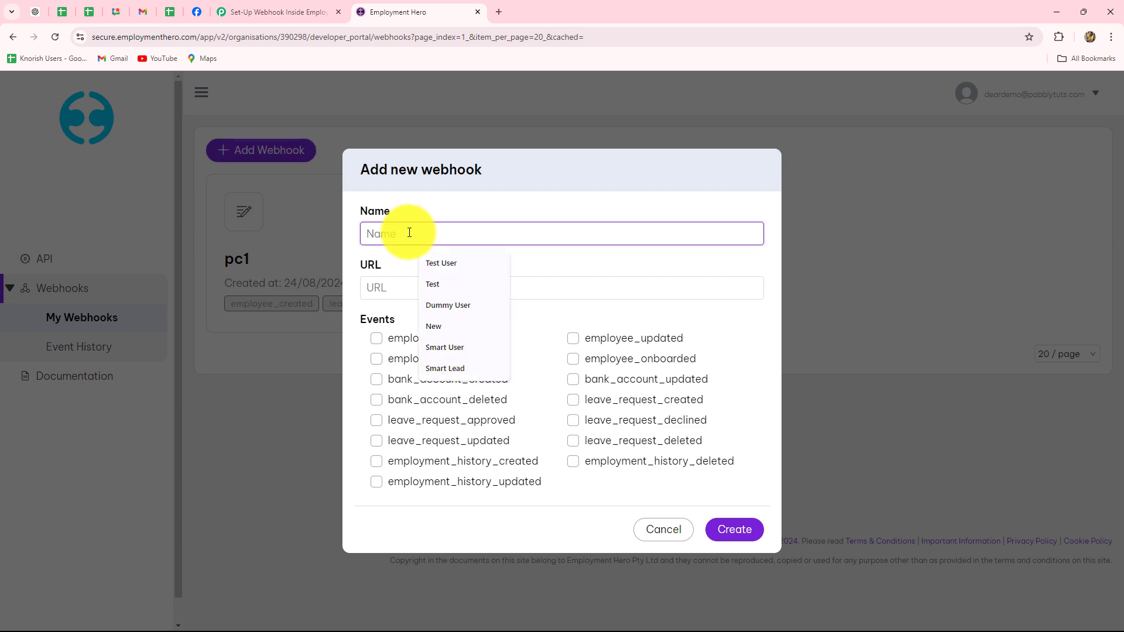
text(New Employees)
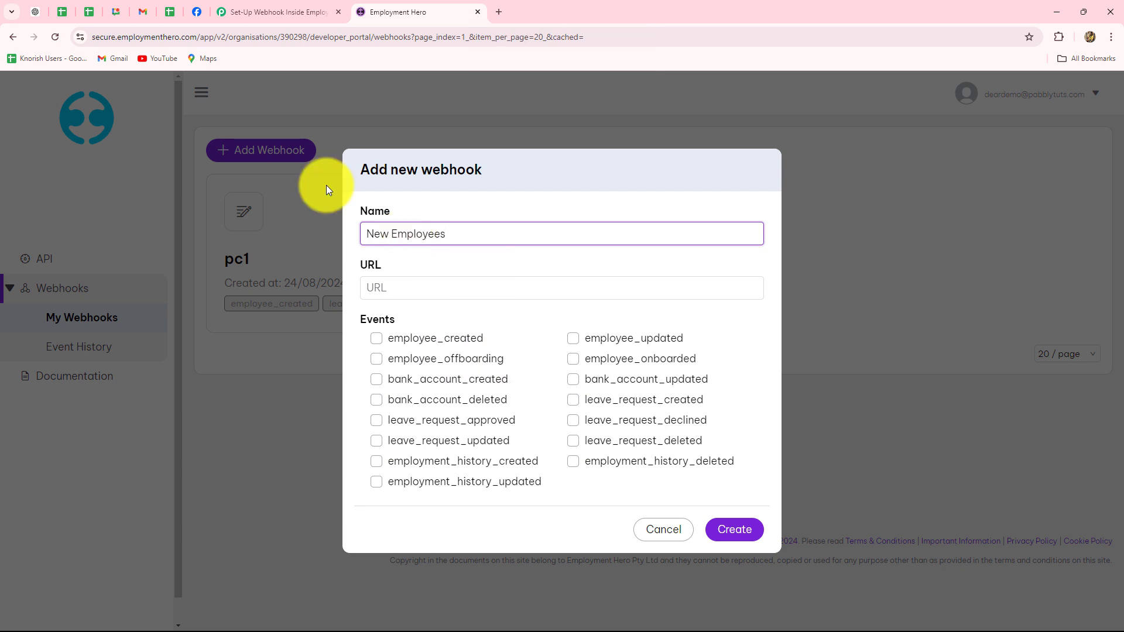
click(393, 289)
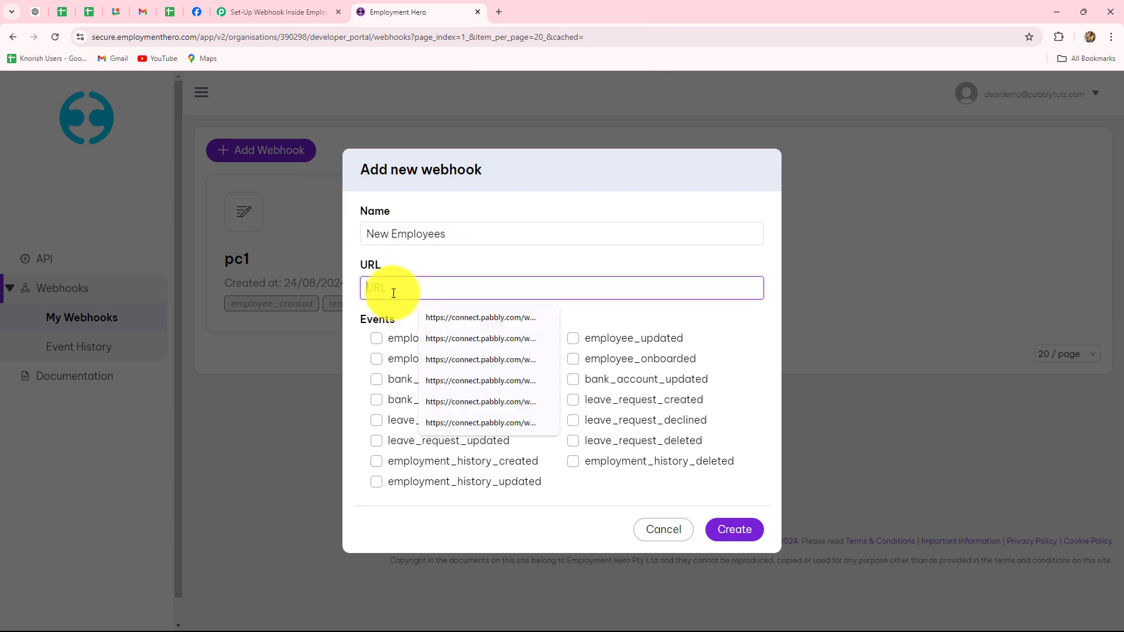
key(ctrl+v)
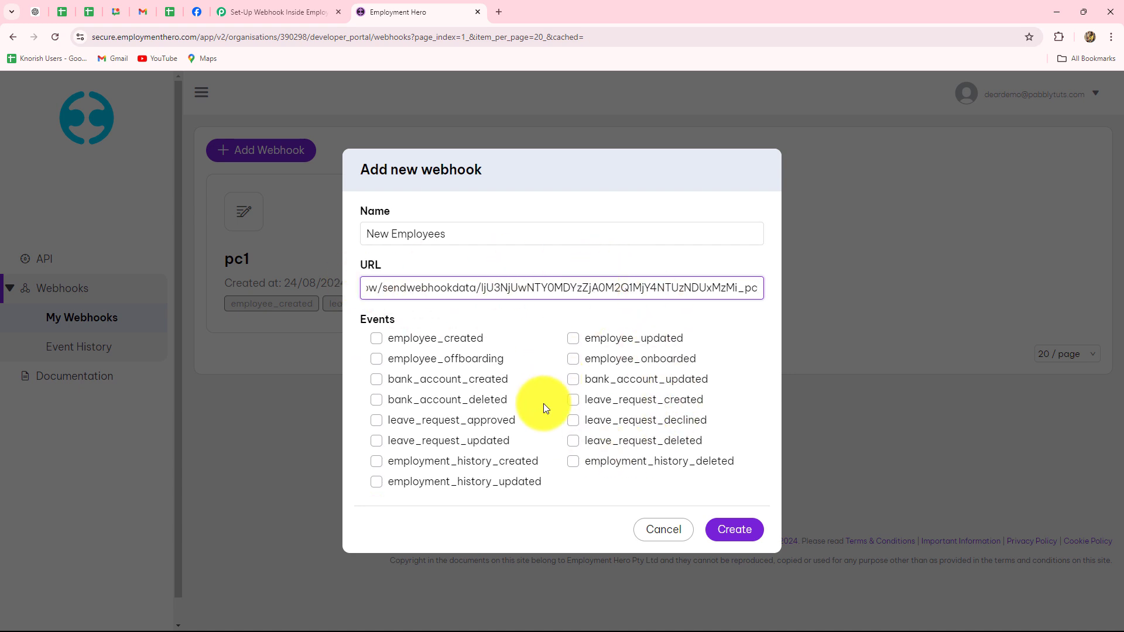
click(376, 339)
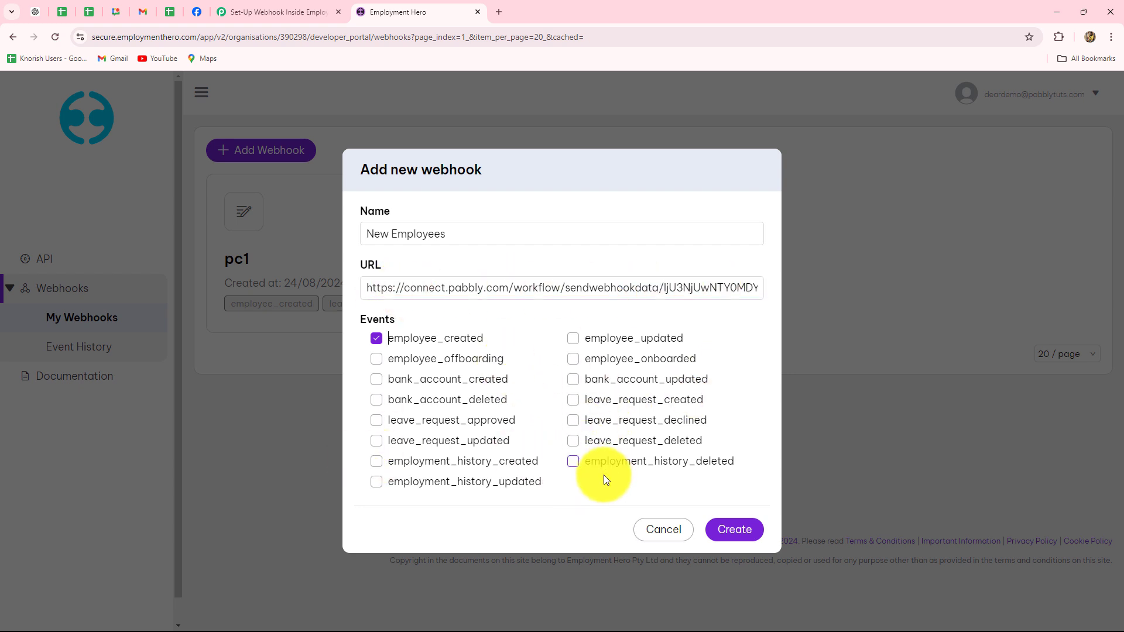
click(747, 532)
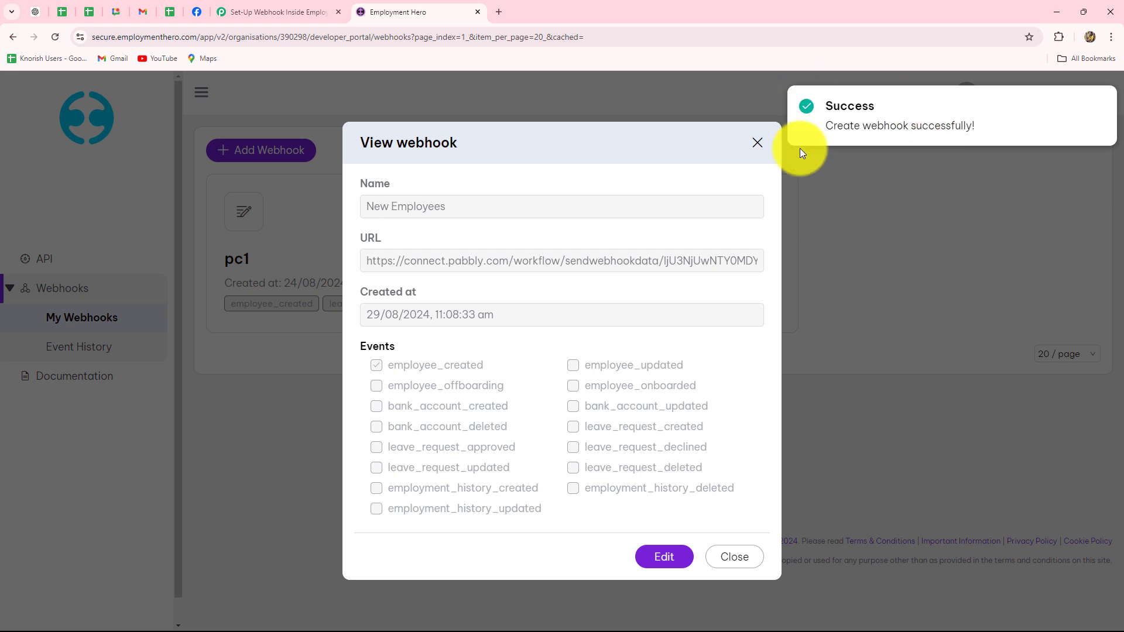
click(744, 557)
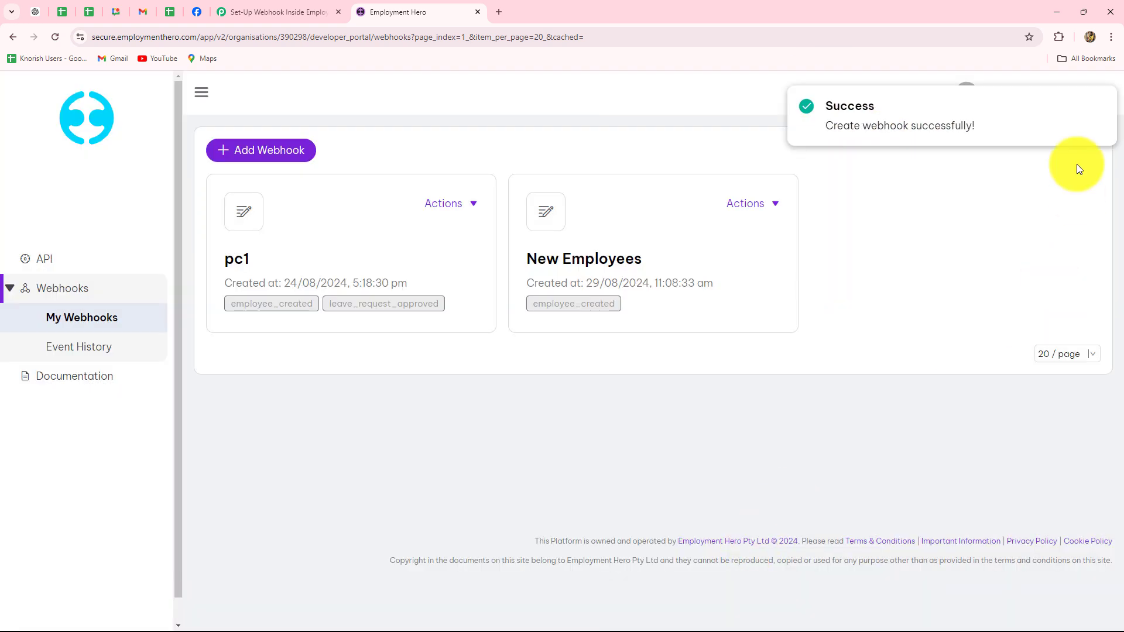
click(258, 11)
- Confirm Pabbly's trigger shows Waiting For Webhook Response, then return to My Webhooks
scroll(345, 193, down, 3)
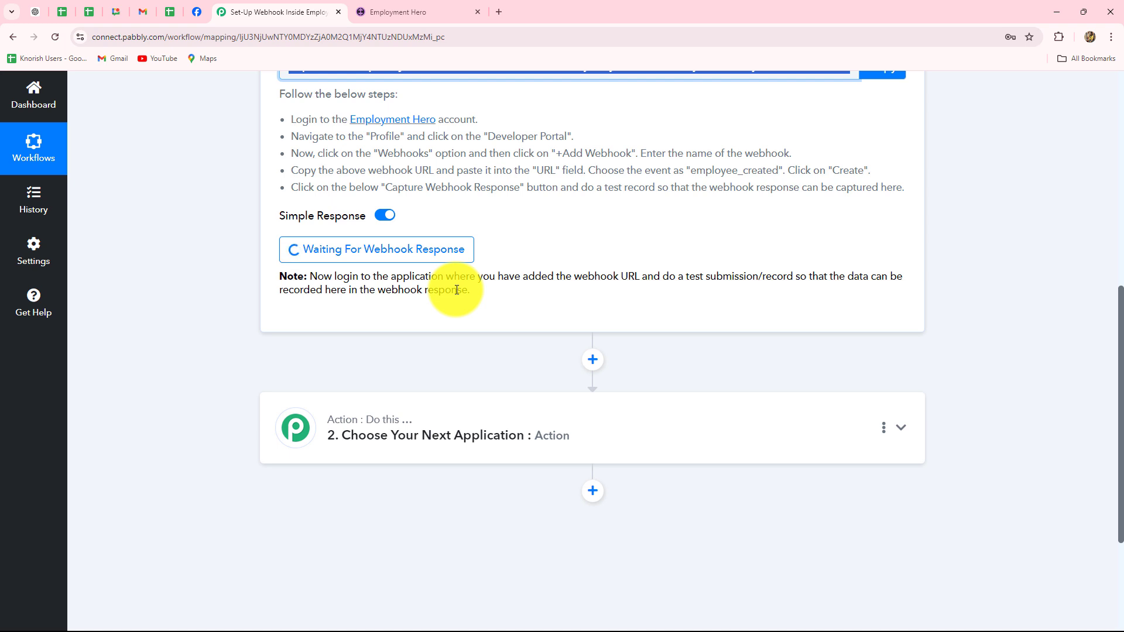
click(411, 12)
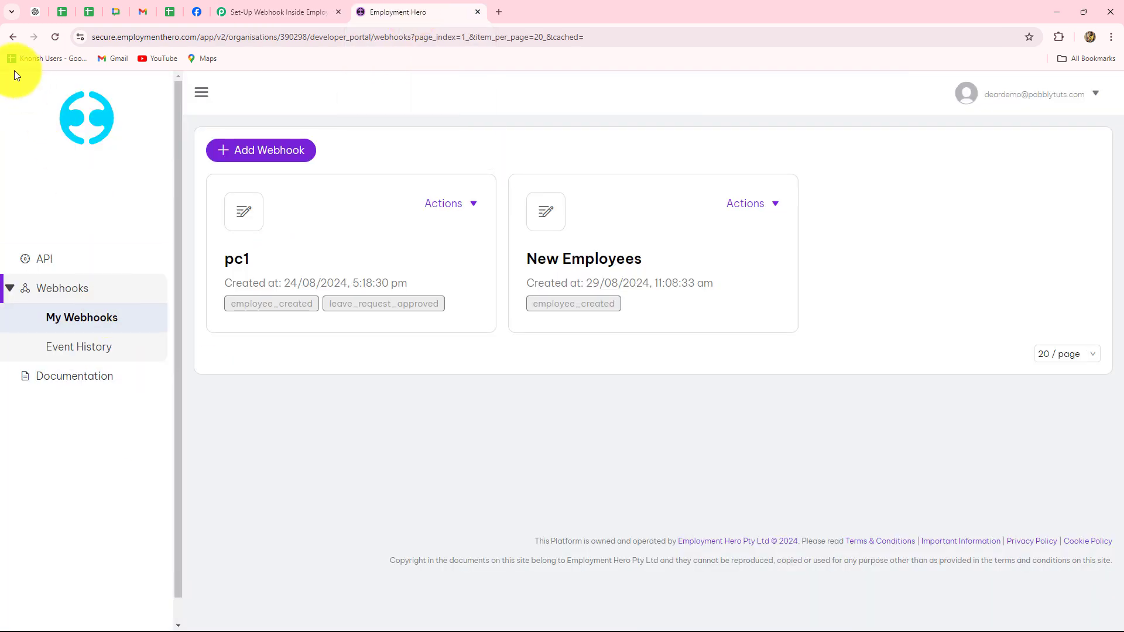
- Go back to the Employees page and choose Add employee > Onboard
click(8, 37)
scroll(413, 224, down, 5)
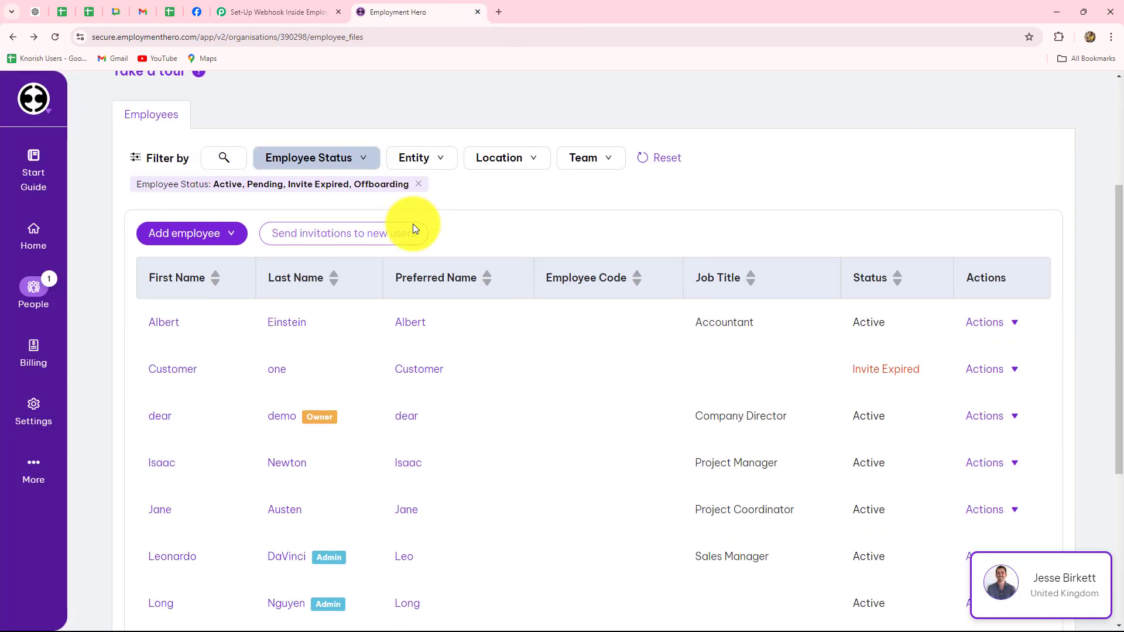
scroll(468, 338, down, 1)
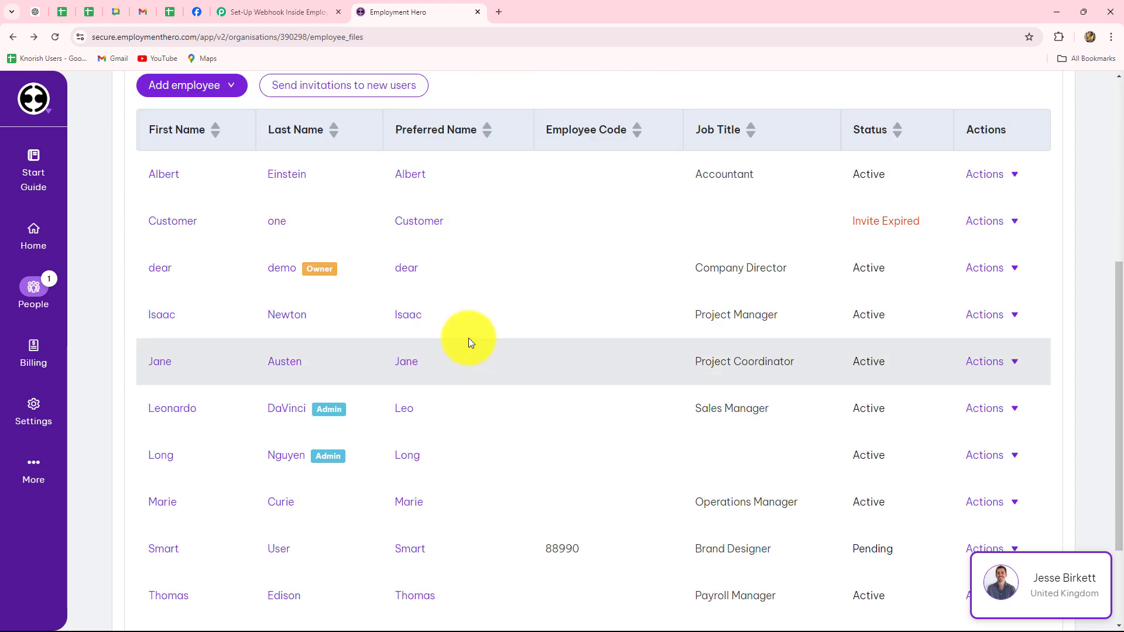
scroll(452, 410, down, 1)
scroll(452, 411, up, 3)
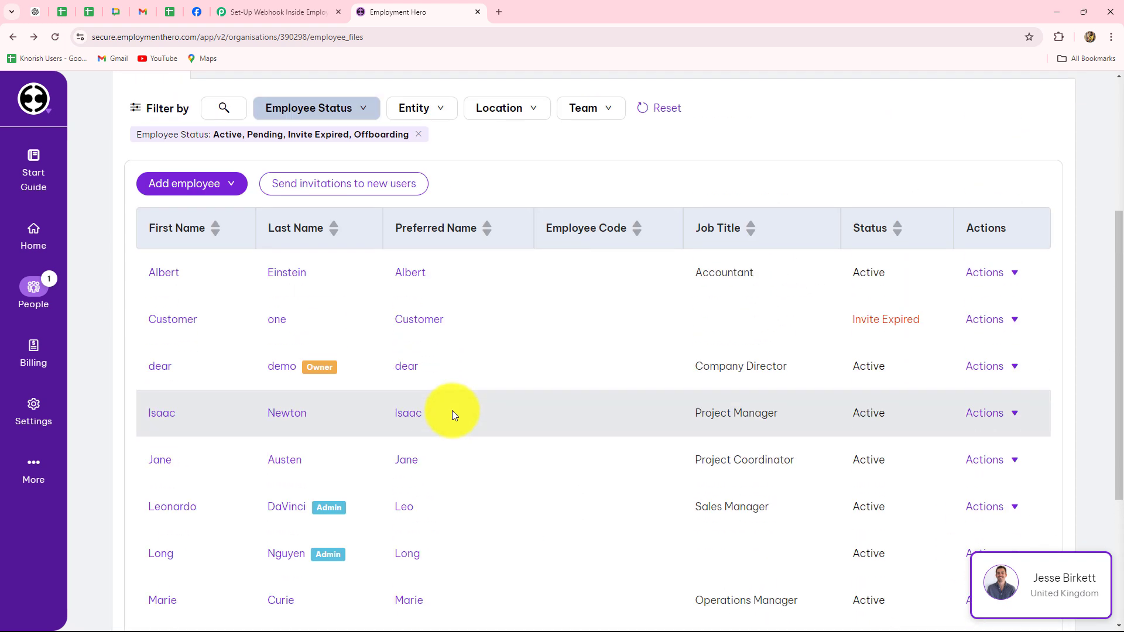
click(183, 194)
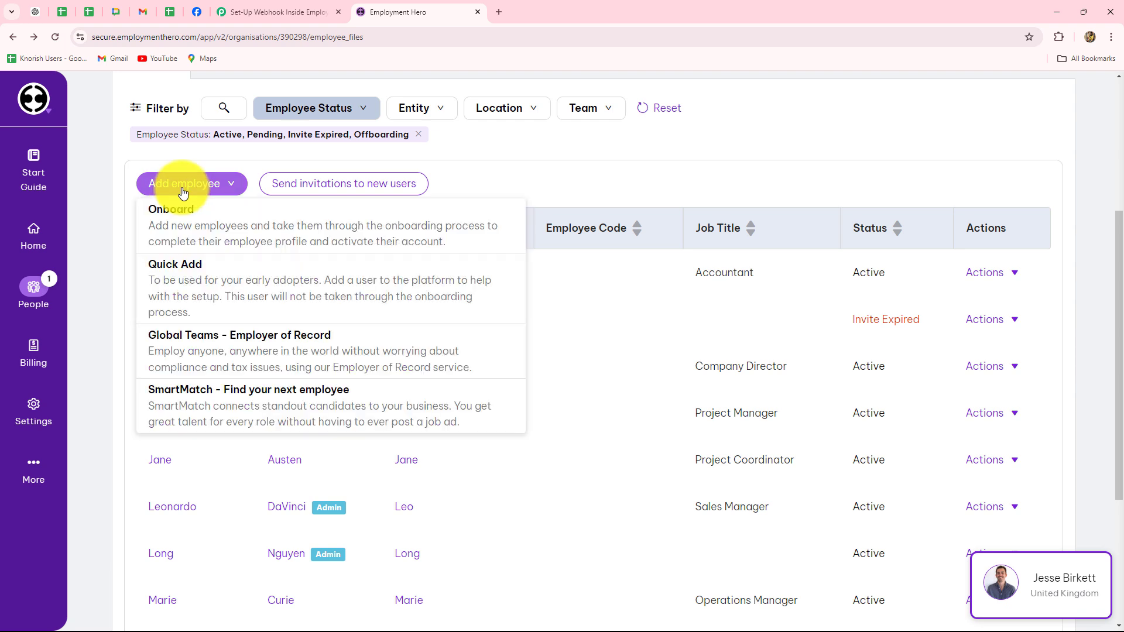
click(175, 227)
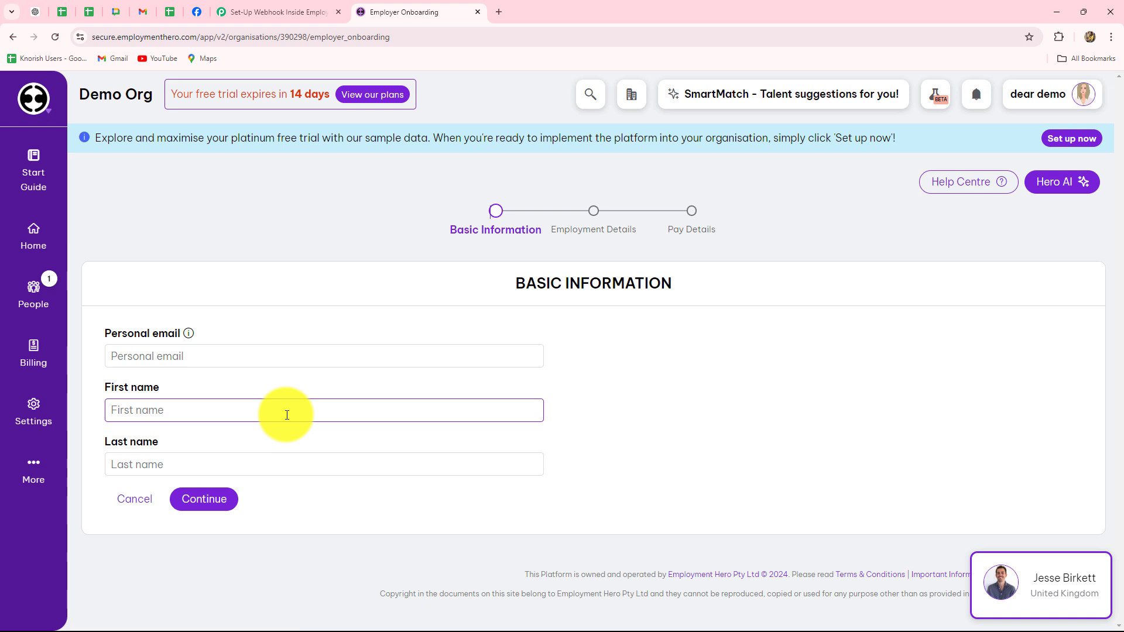
- Fill in the new hire's personal email, first name and last name, then submit Basic Information
click(151, 356)
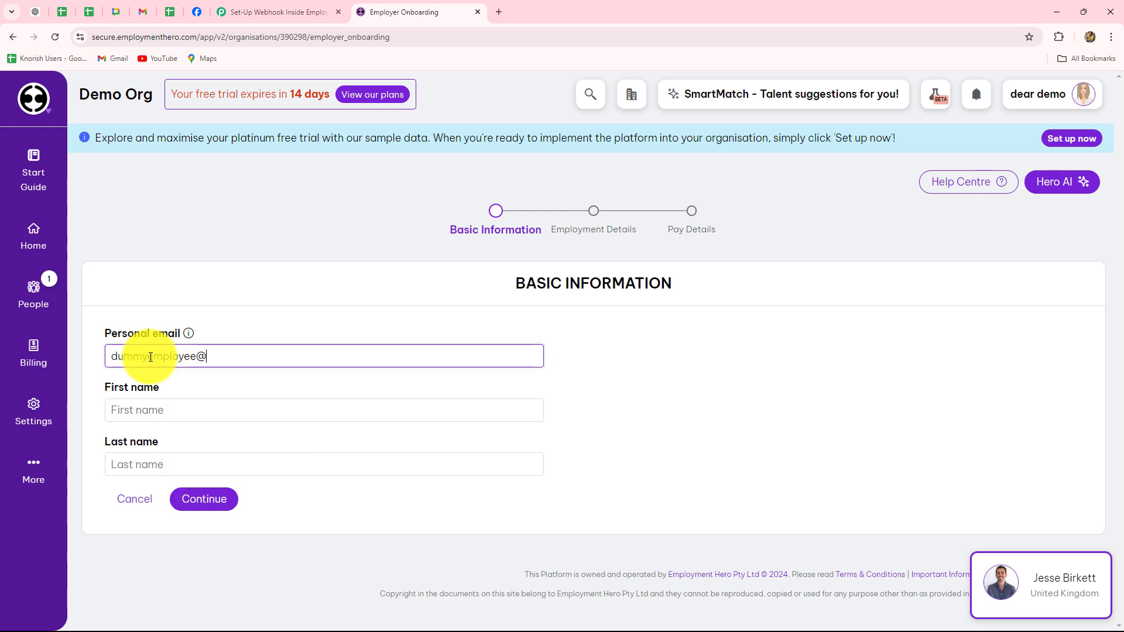
click(114, 403)
key(Caps_Lock)
text(Dummy)
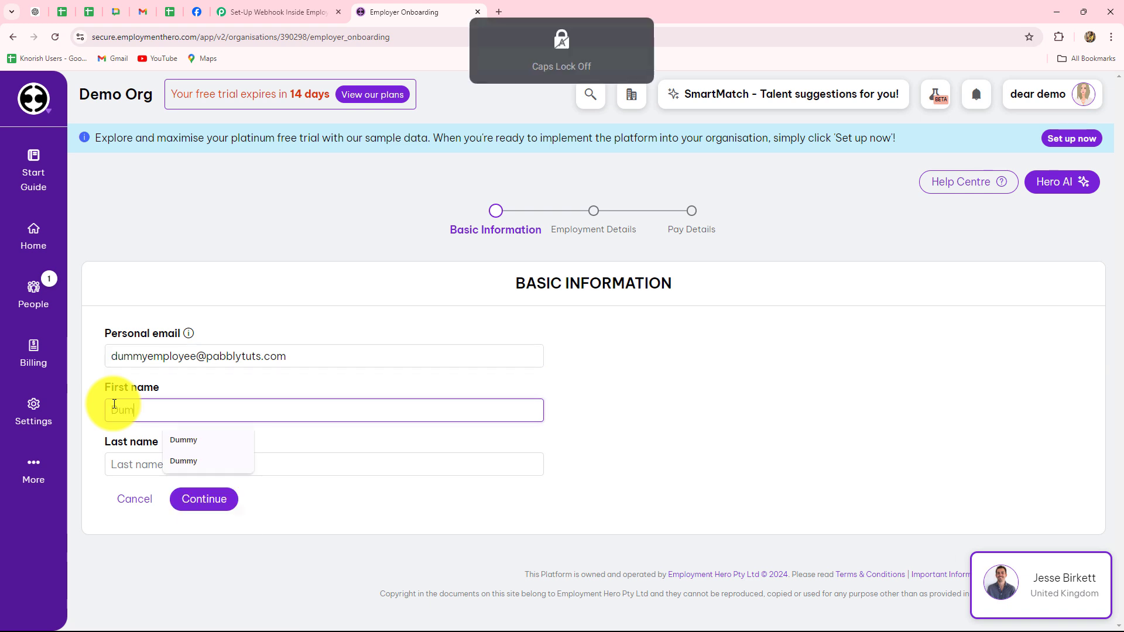
click(120, 463)
key(Caps_Lock)
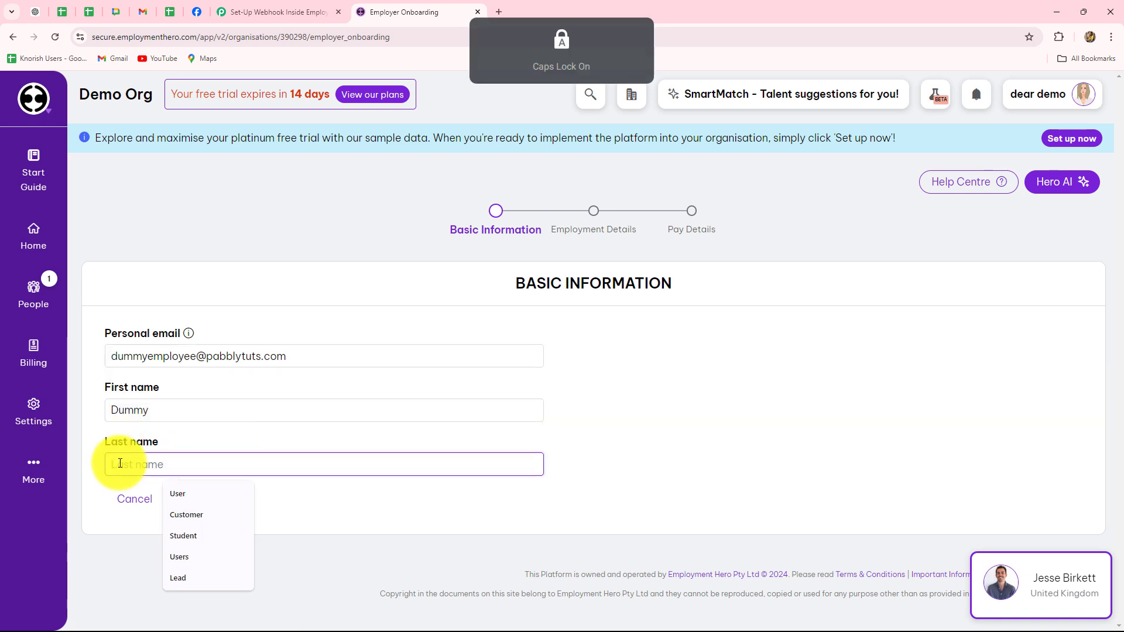
text(Employee)
key(Return)
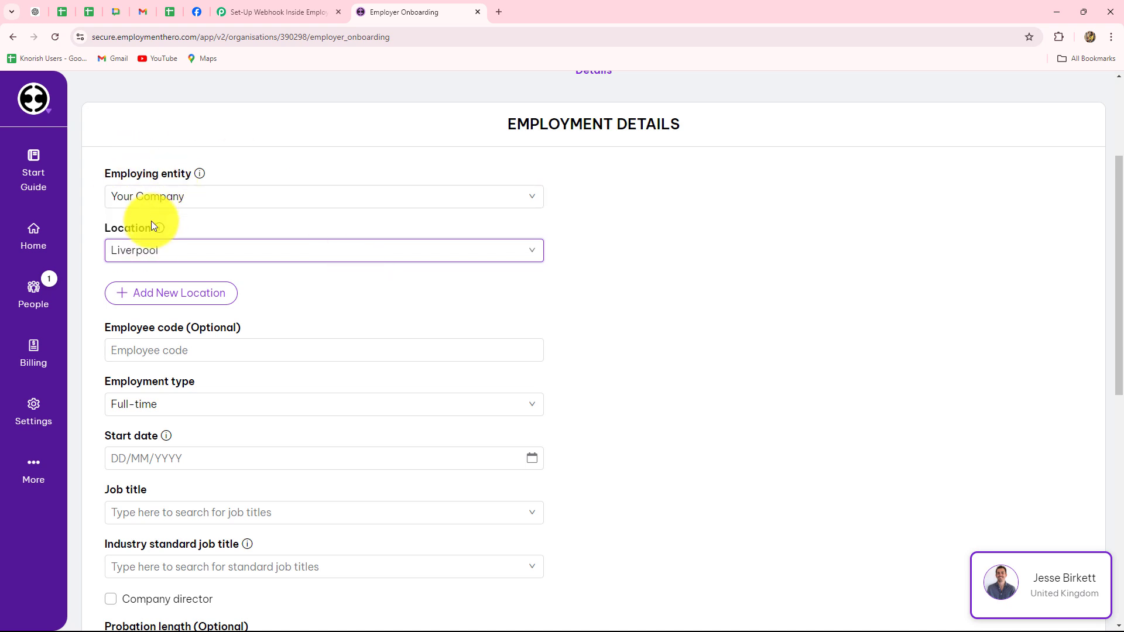
- Enter the new employee's employee code and keep Full-time as the employment type
scroll(157, 262, down, 2)
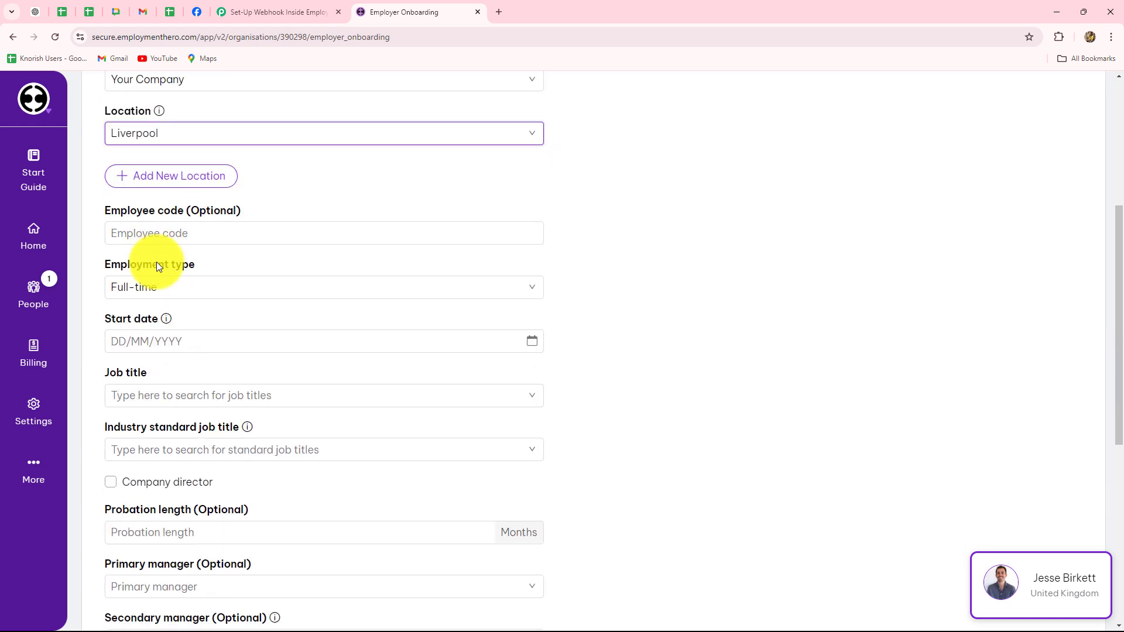
click(167, 242)
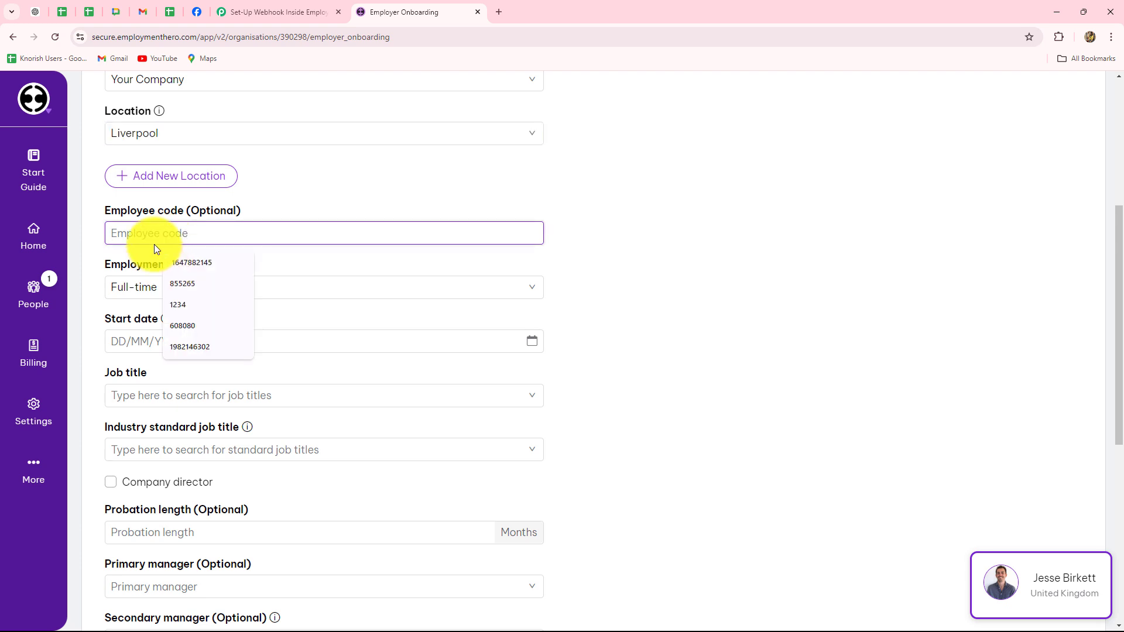
text(198768)
scroll(158, 226, down, 2)
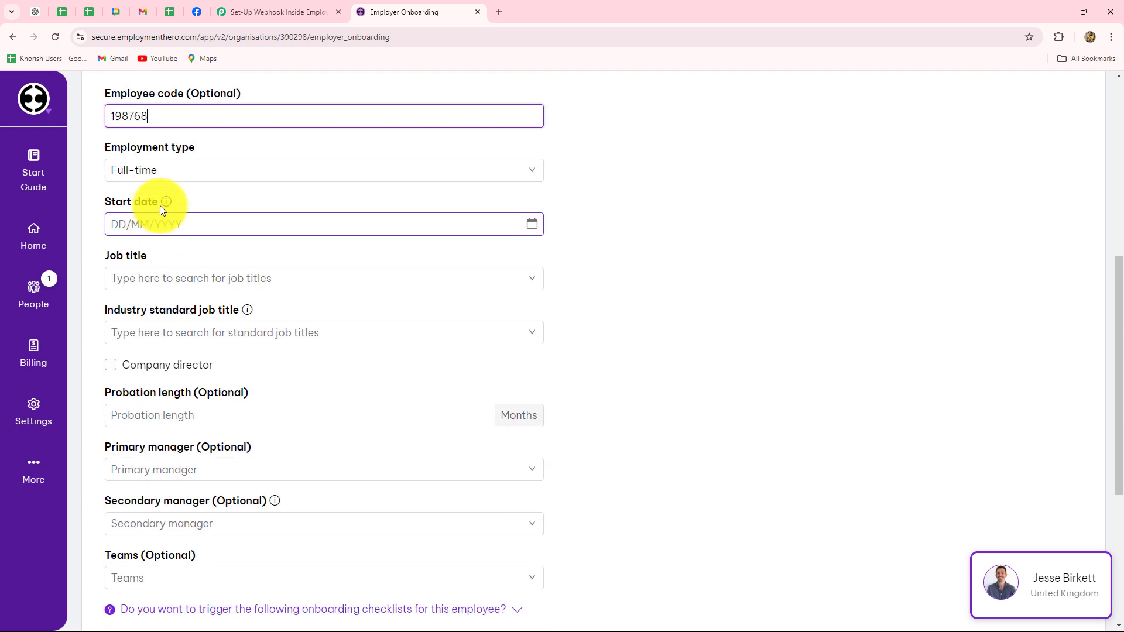
click(314, 171)
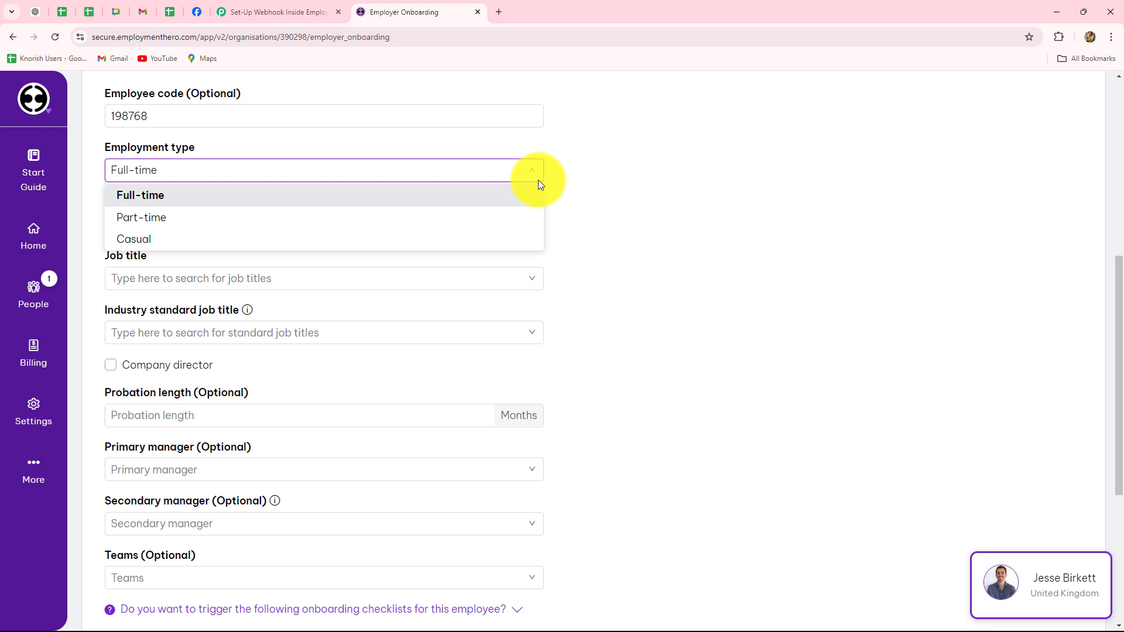
click(585, 185)
- Set start date 03/09/2024, job title Digital Marketing Coordinator, and a 3-month probation length
click(167, 224)
scroll(171, 110, down, 2)
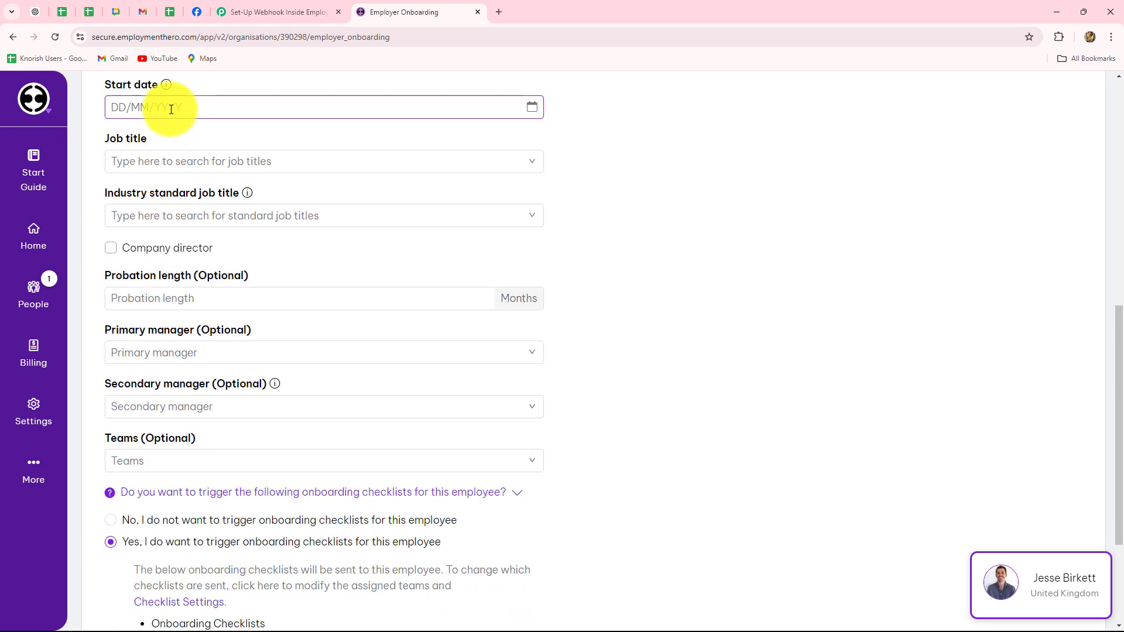
click(171, 109)
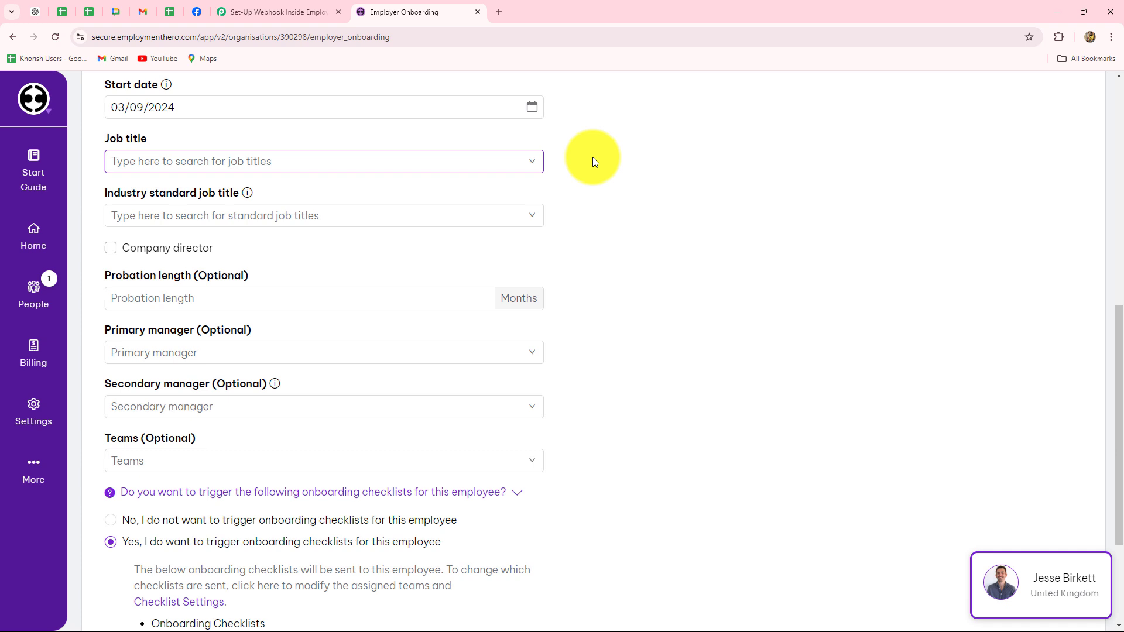
click(325, 168)
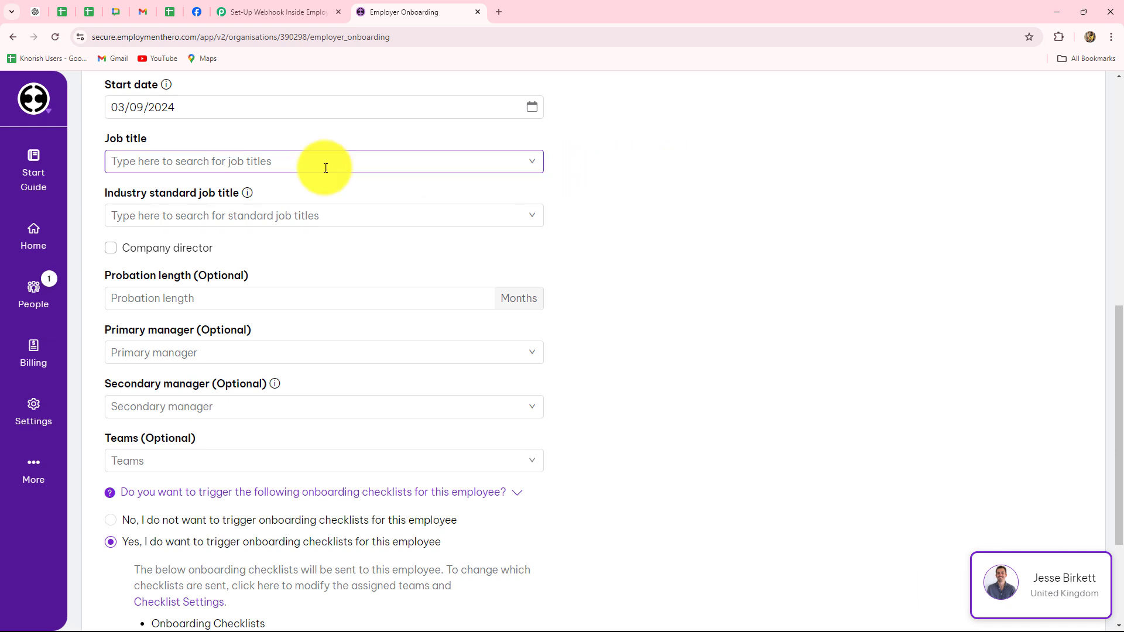
click(167, 162)
text(mark)
click(145, 271)
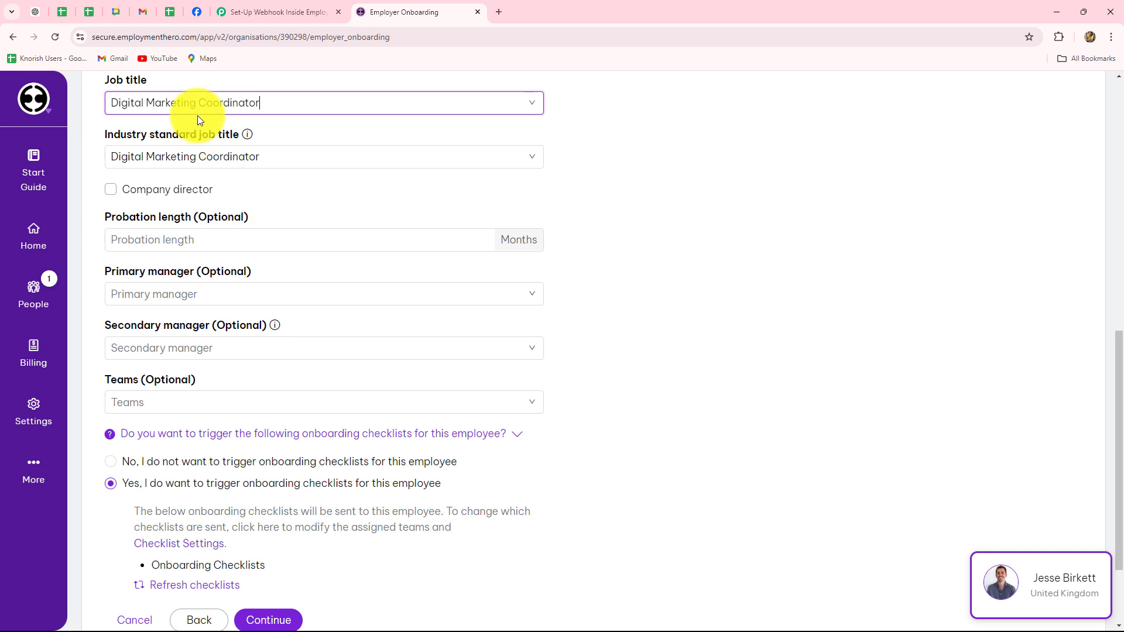
click(184, 223)
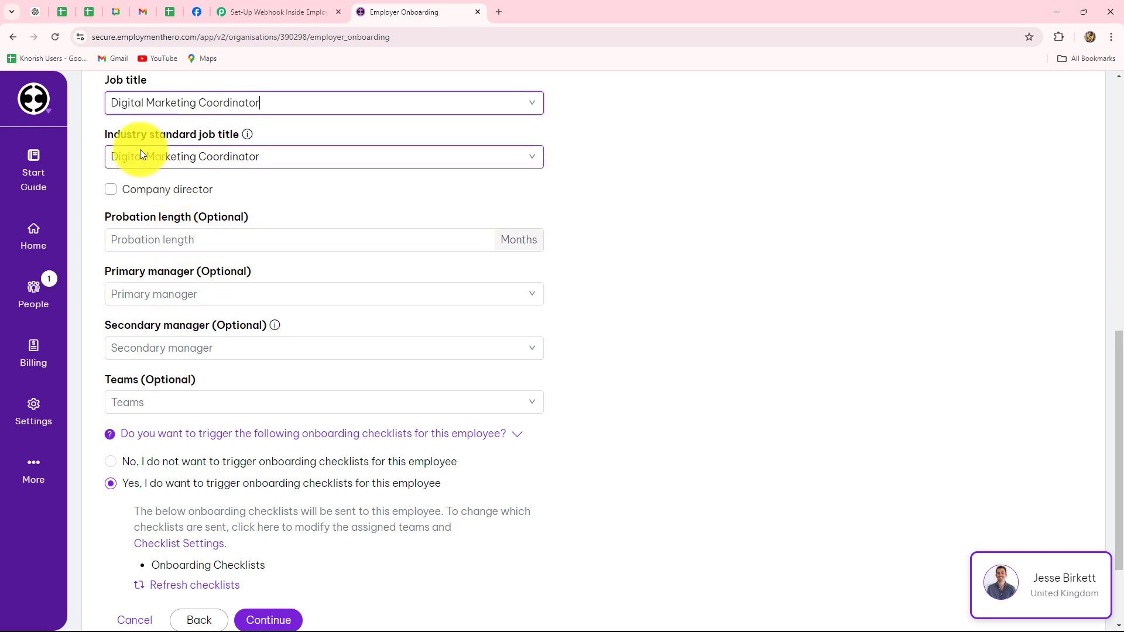
scroll(165, 124, down, 2)
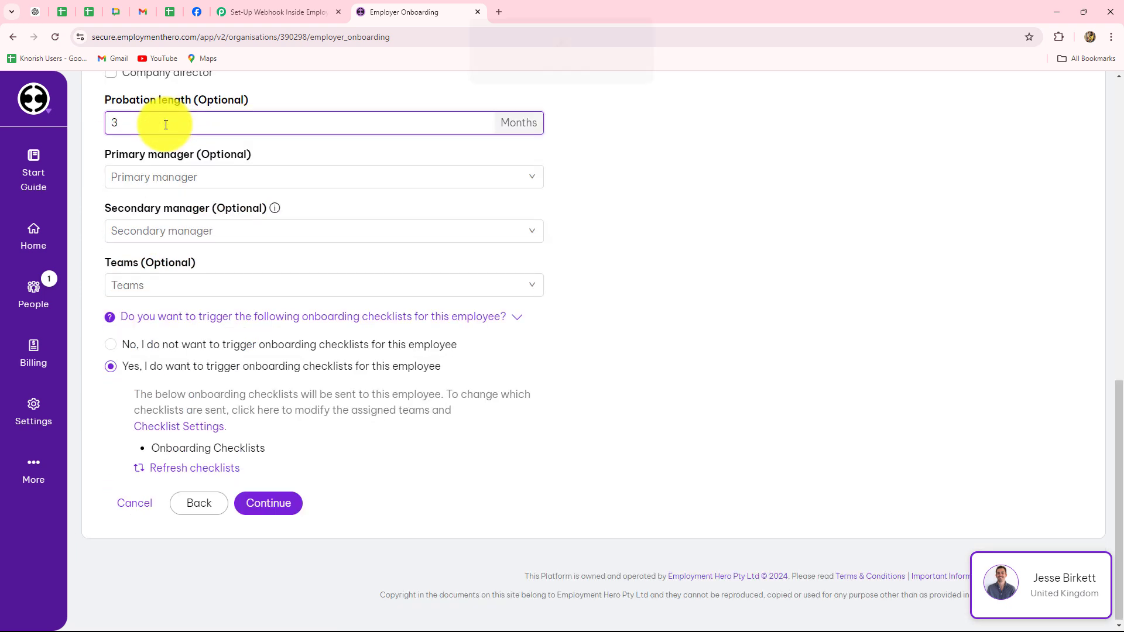
click(181, 143)
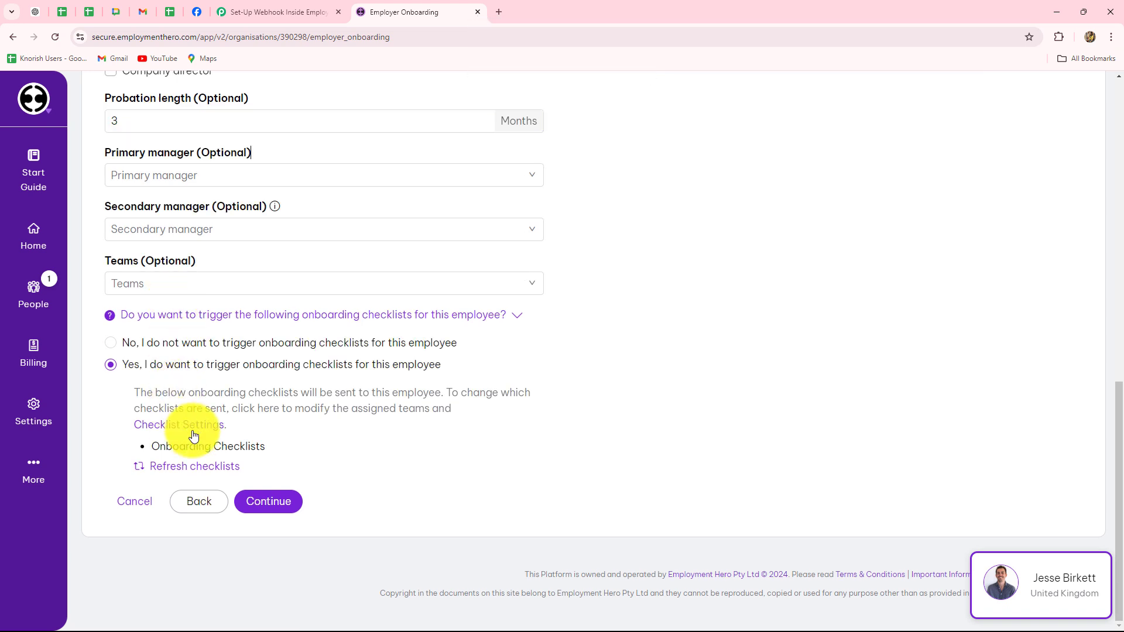
- Set the salary to 500000 in Indian Rupee and choose Standard company leave for annual leave
click(282, 512)
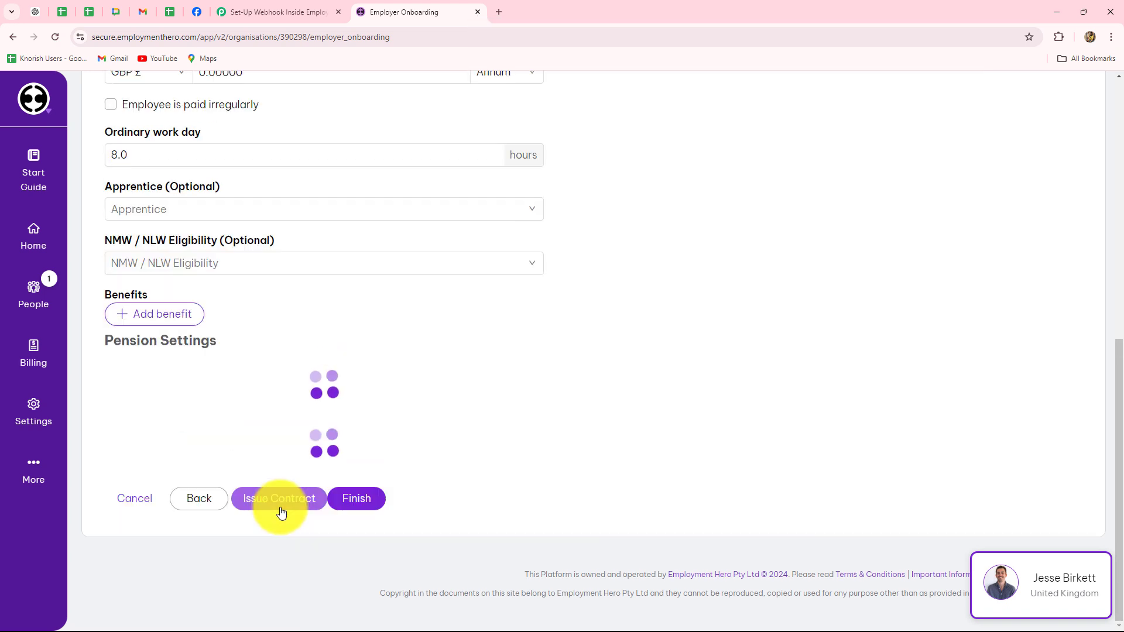
scroll(119, 326, up, 4)
scroll(120, 325, up, 2)
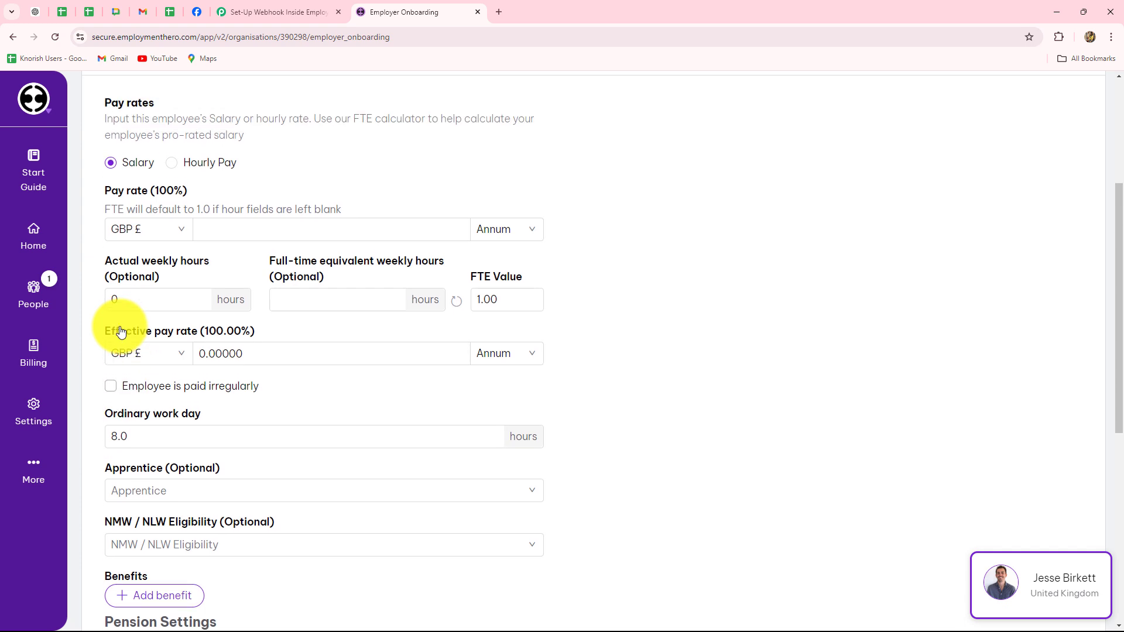
click(133, 198)
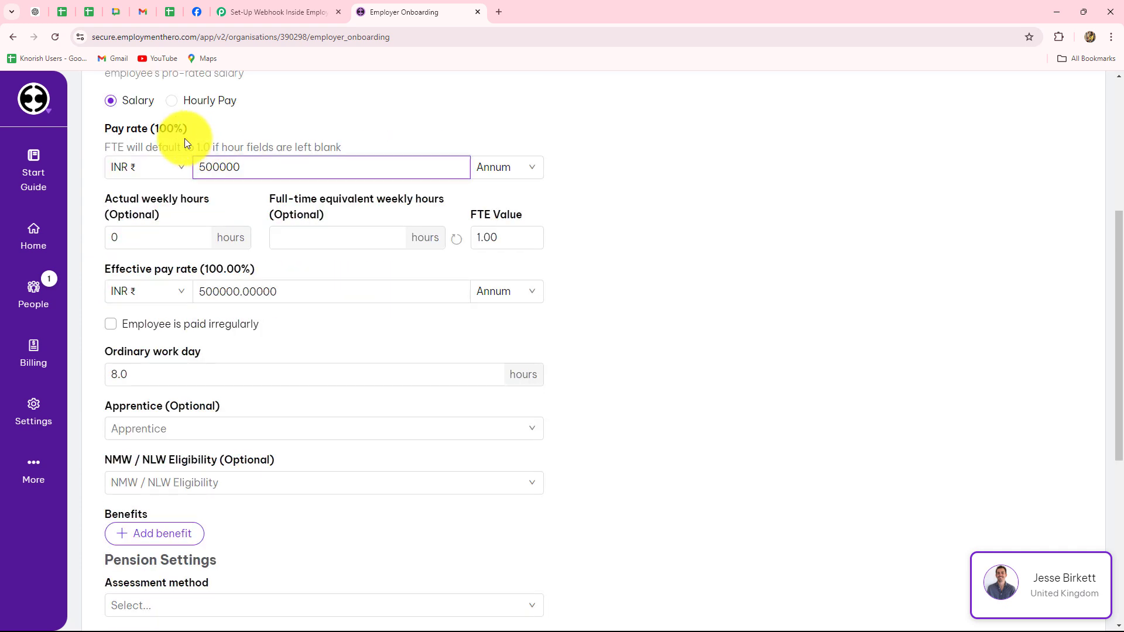
scroll(252, 270, down, 3)
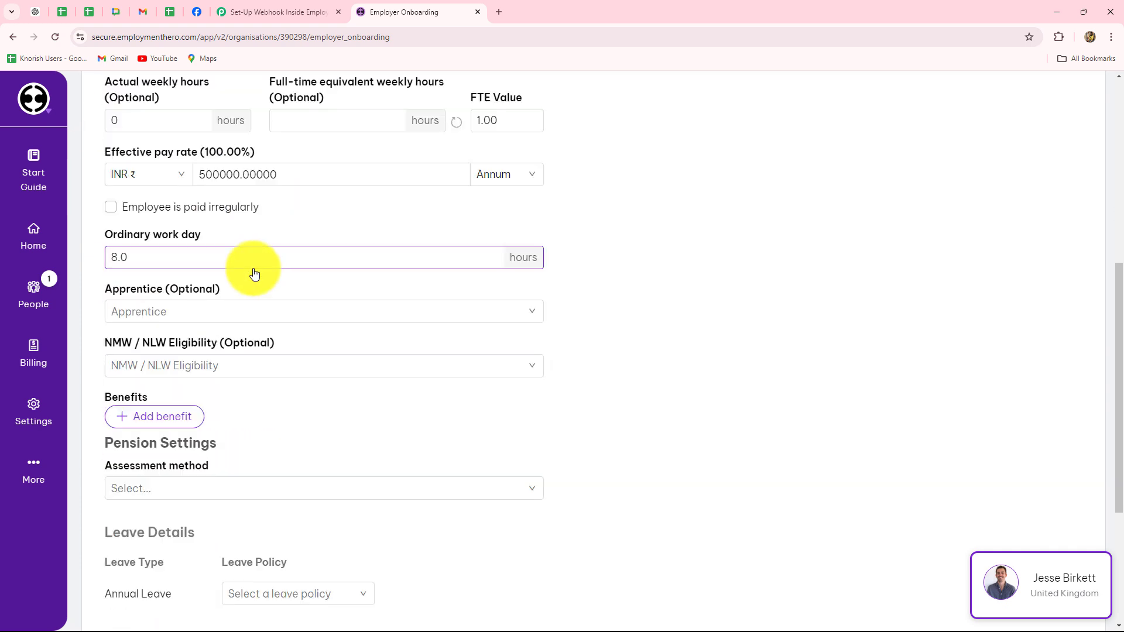
scroll(254, 273, down, 1)
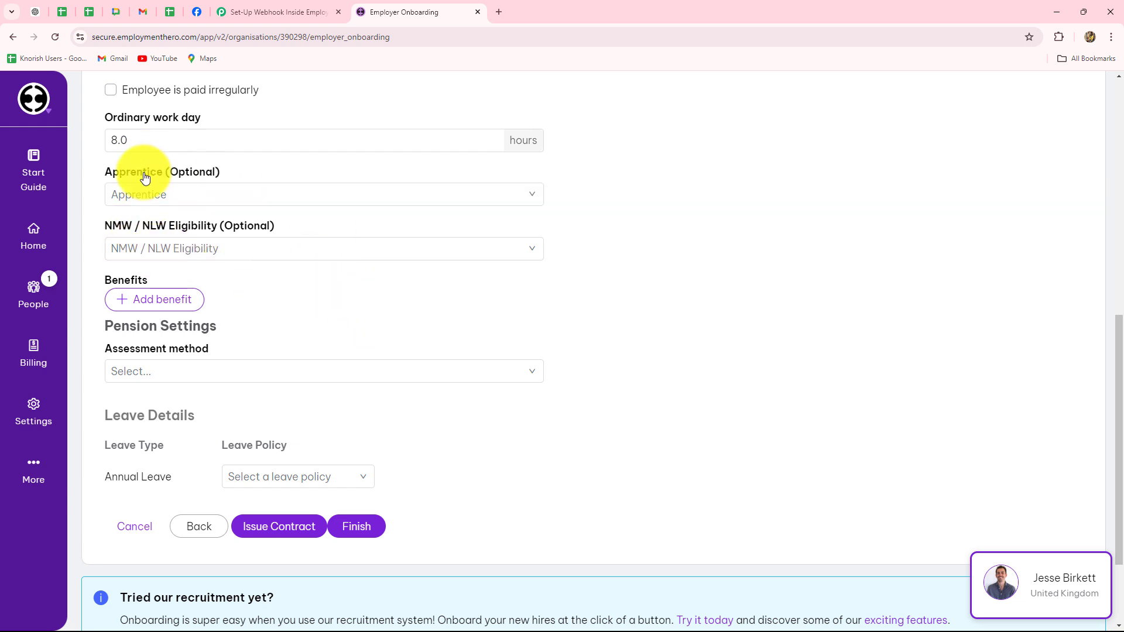
scroll(261, 326, down, 2)
click(251, 351)
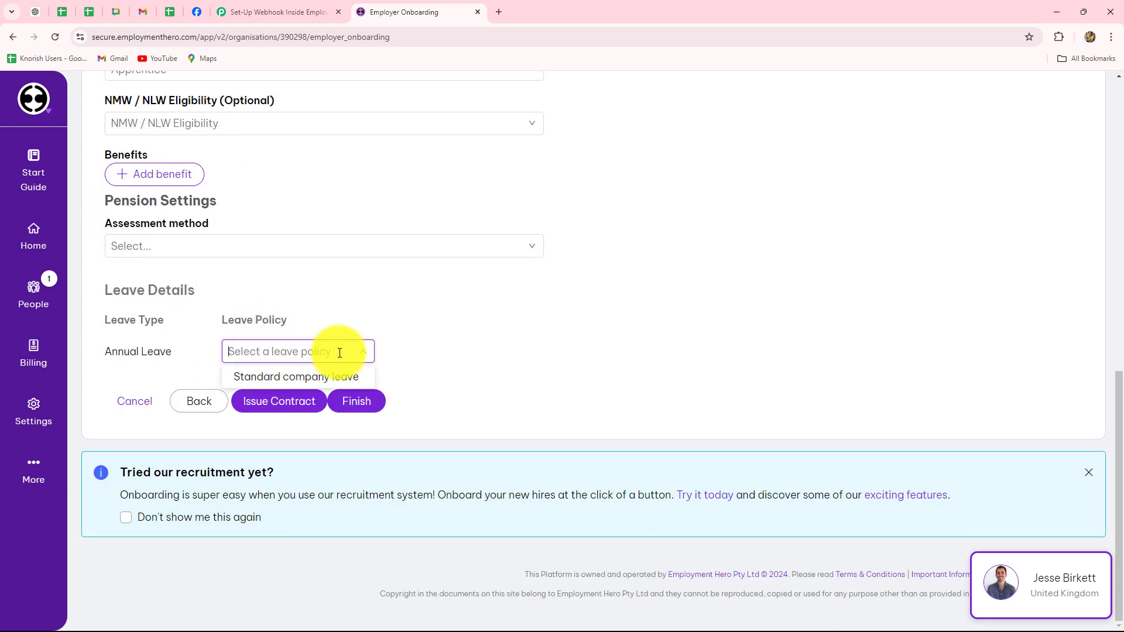
click(295, 379)
- Set pension assessment method to Automatically and status to Not assessed, then finish onboarding
click(364, 406)
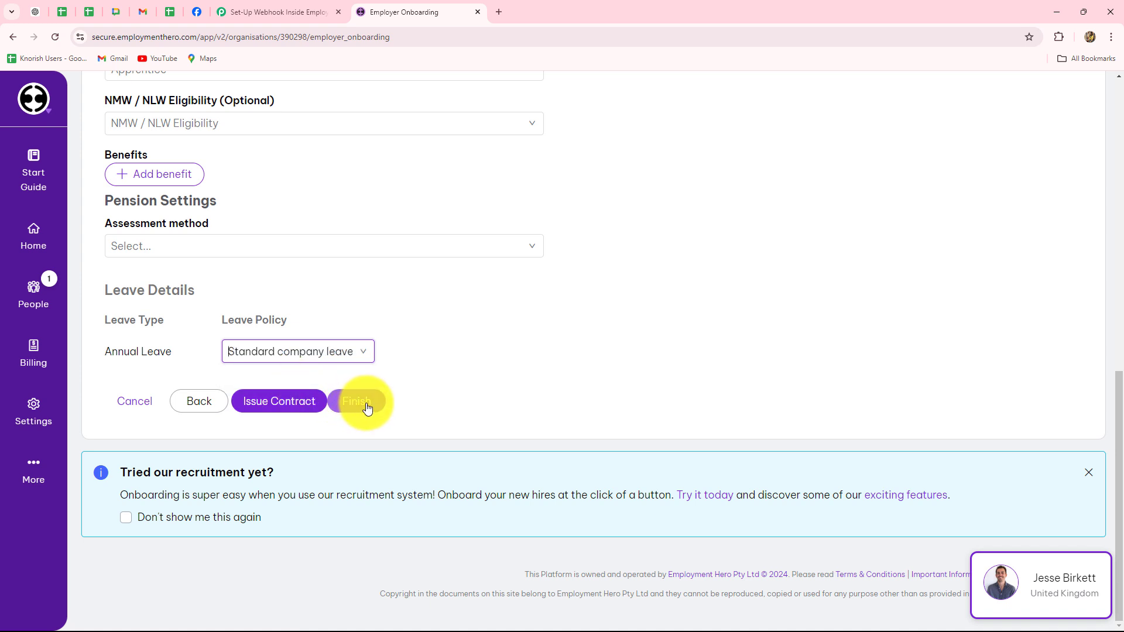
click(367, 404)
click(453, 248)
click(151, 230)
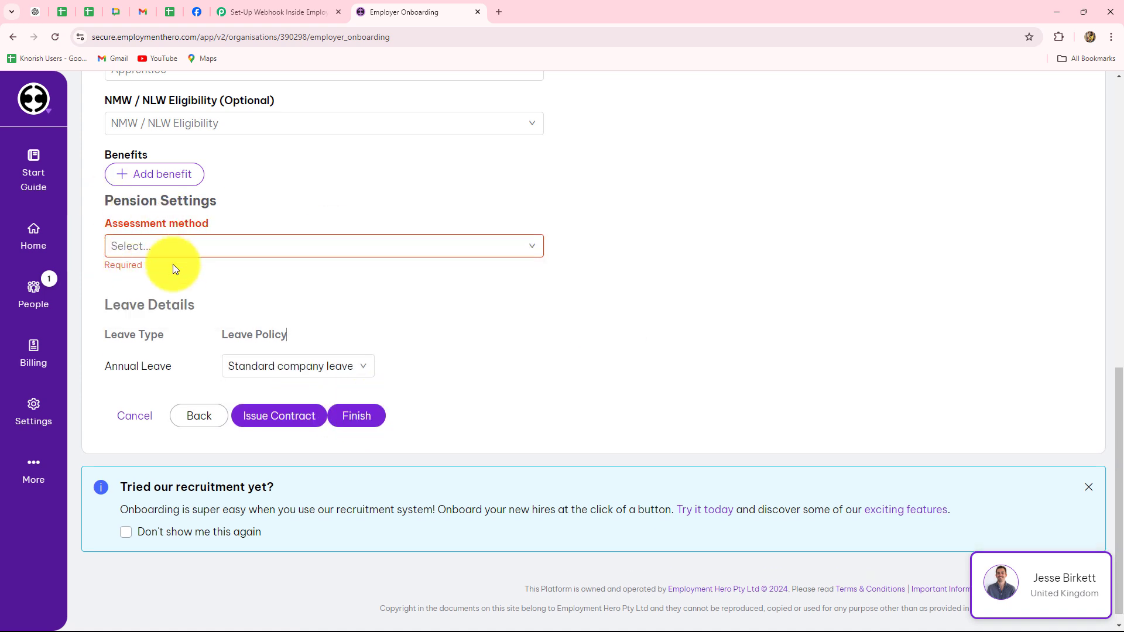
click(172, 246)
click(144, 293)
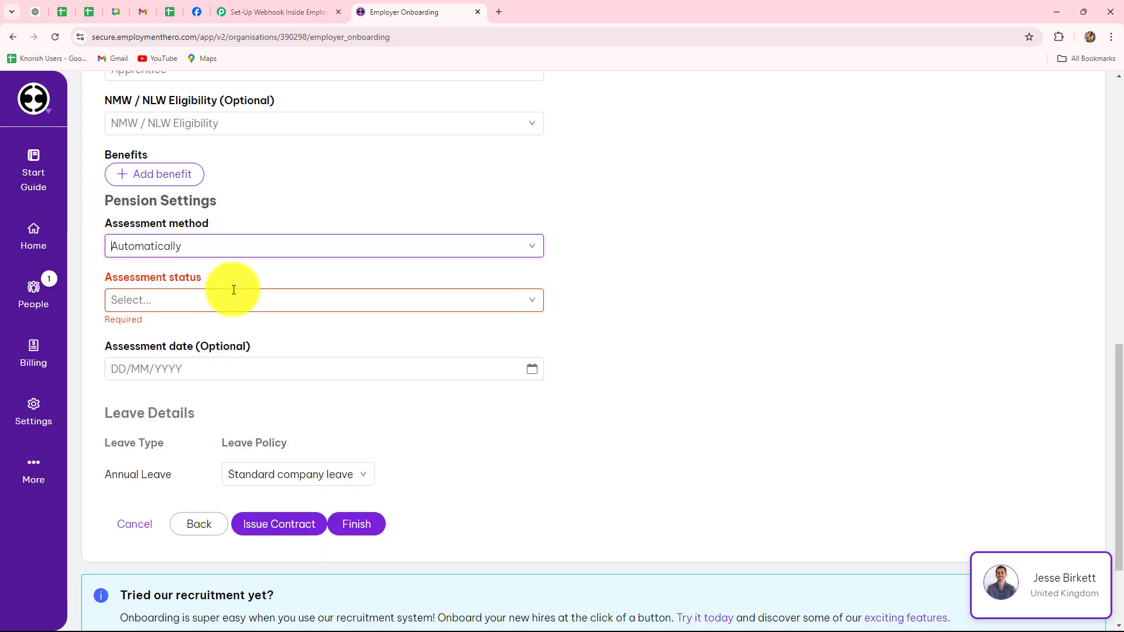
click(143, 298)
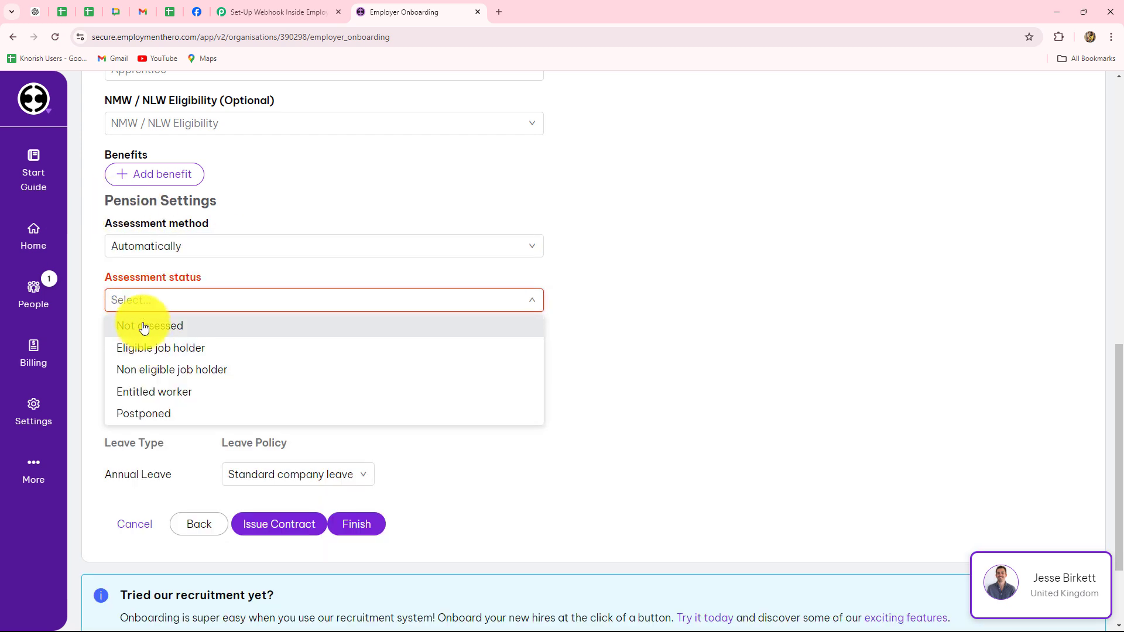
click(144, 327)
scroll(620, 318, down, 3)
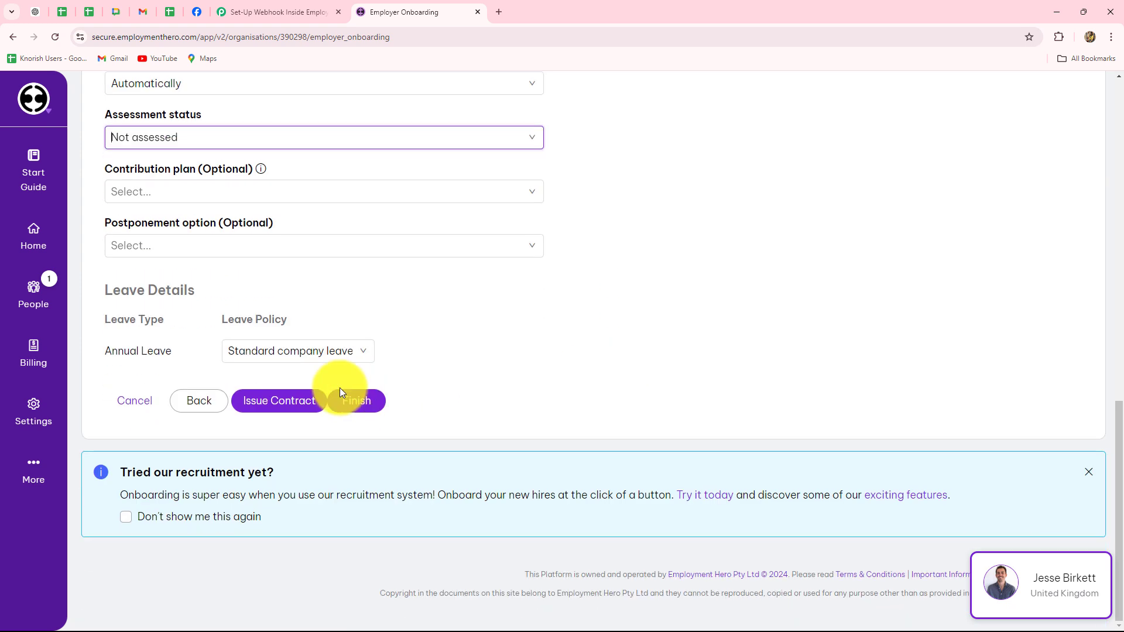
click(369, 399)
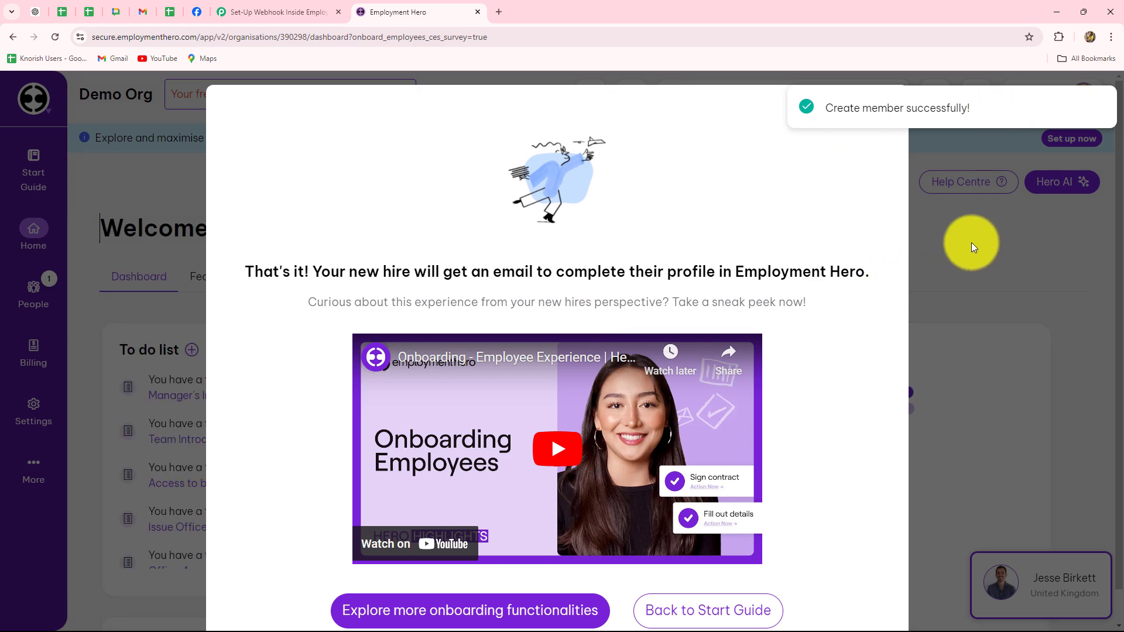
click(971, 243)
- Back in Pabbly Connect, check the captured employee_created event and its 2024-09-03 start date
click(300, 12)
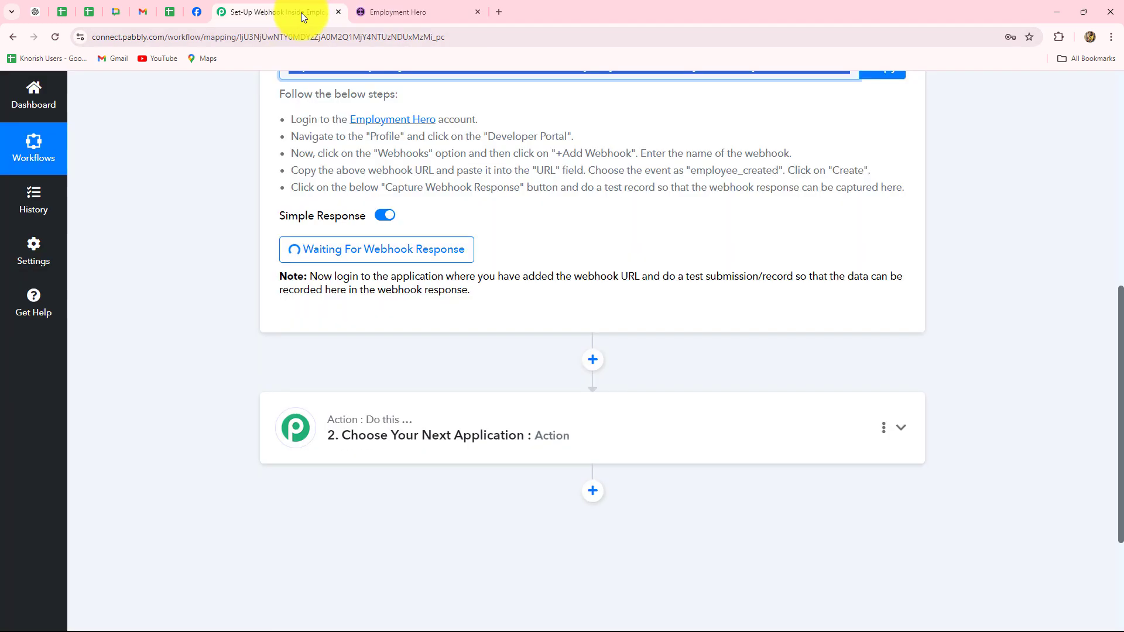
scroll(185, 230, down, 4)
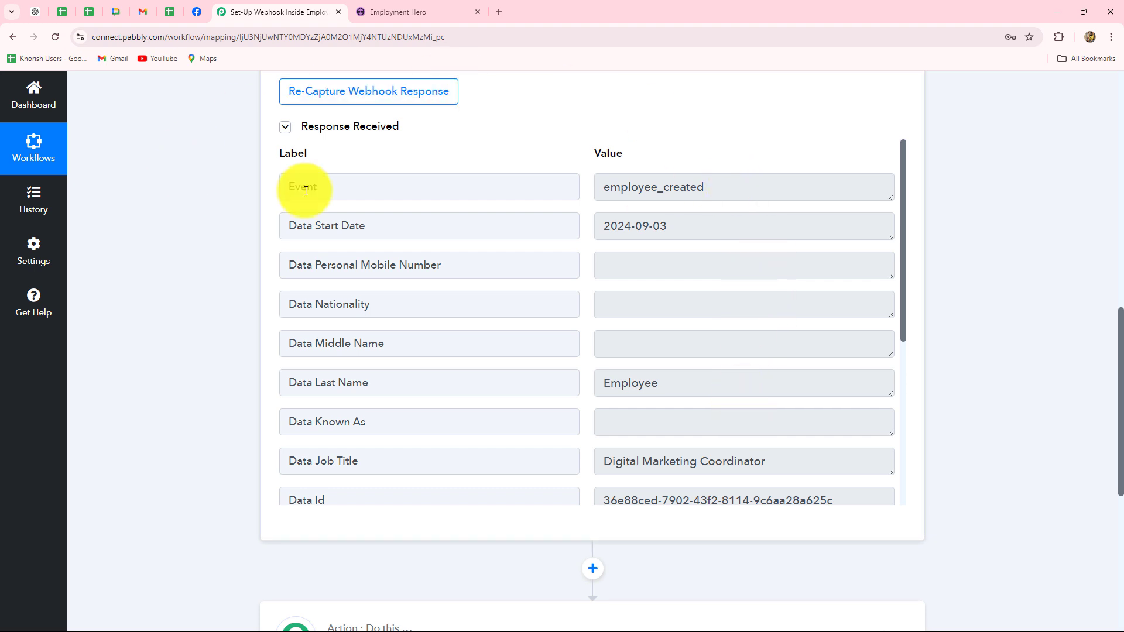
drag(747, 186, 564, 209)
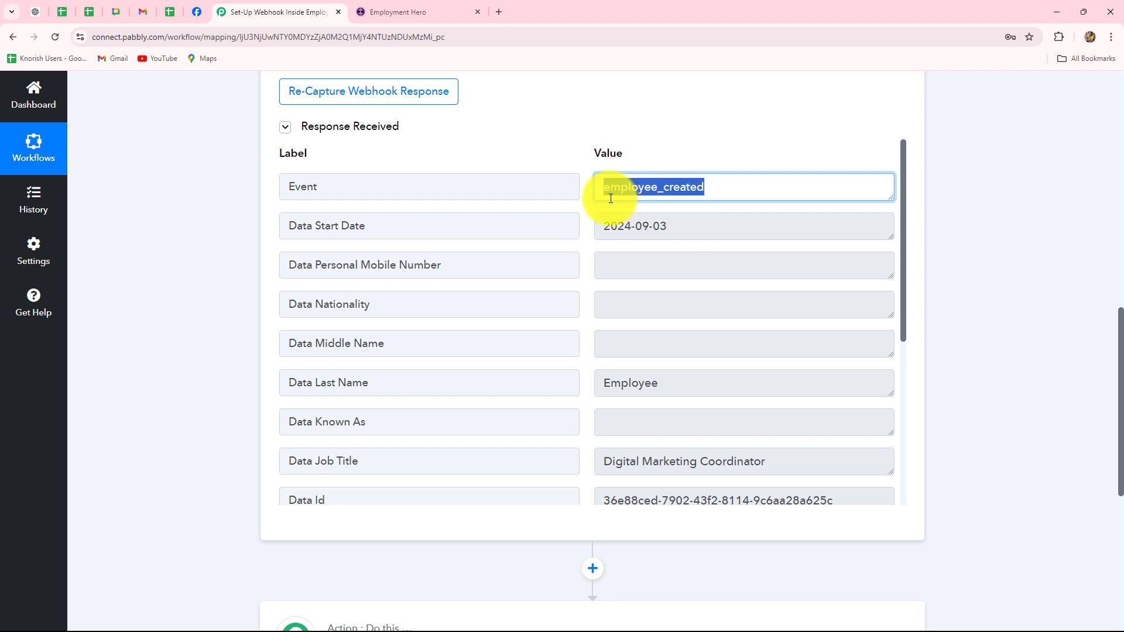
drag(676, 233, 557, 226)
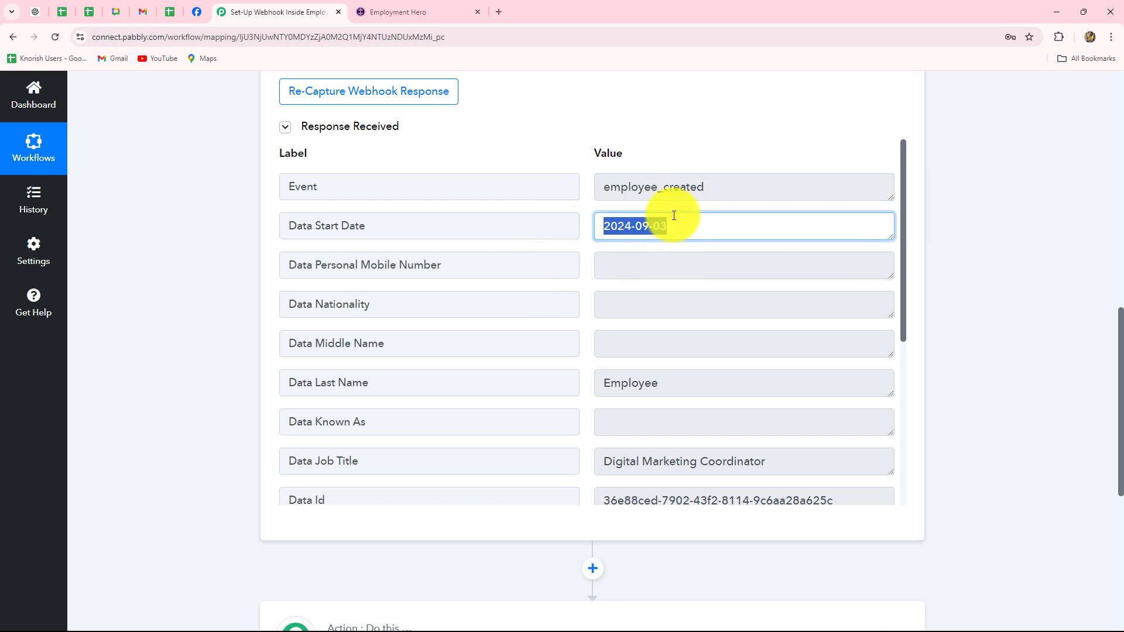
click(645, 272)
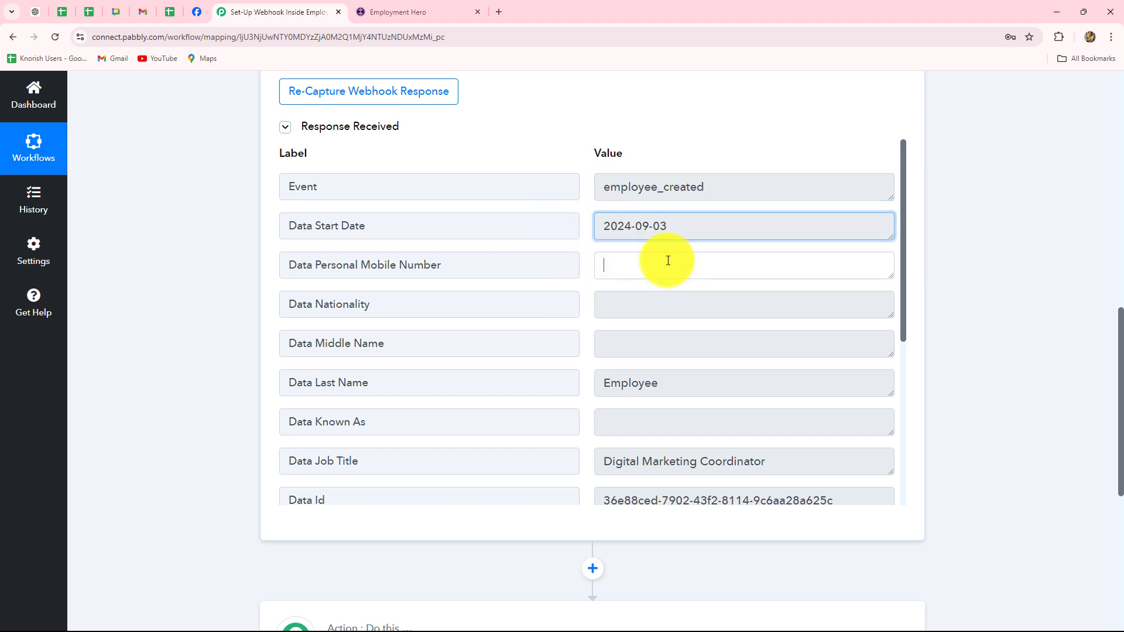
drag(677, 225, 568, 233)
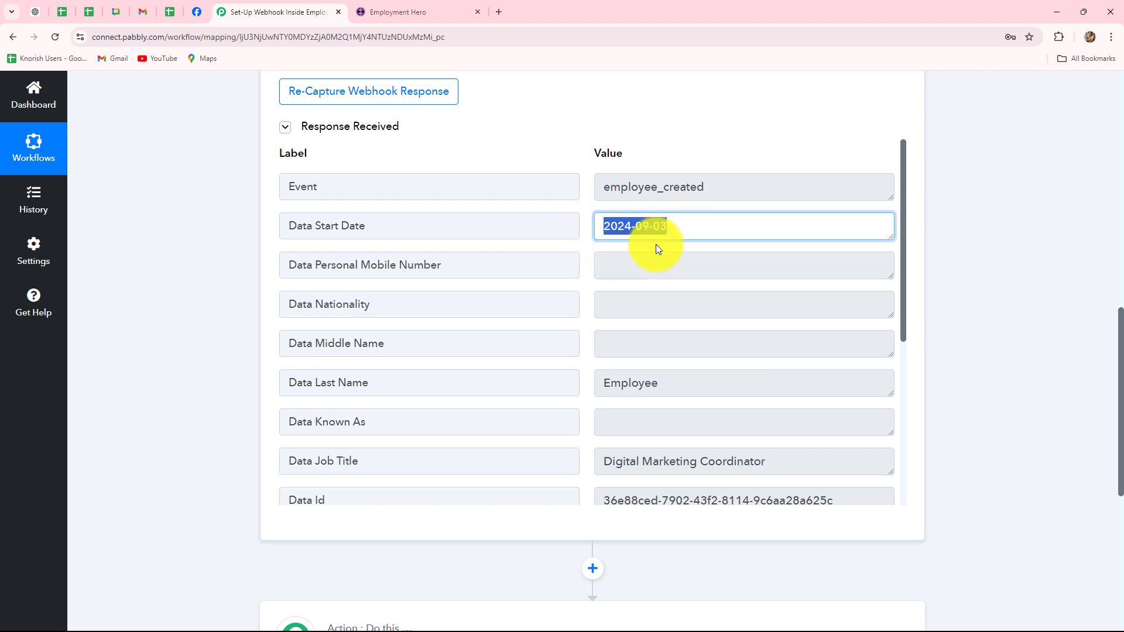
- Review the captured first and last name, the Digital Marketing Coordinator job title and the account email
scroll(684, 328, down, 3)
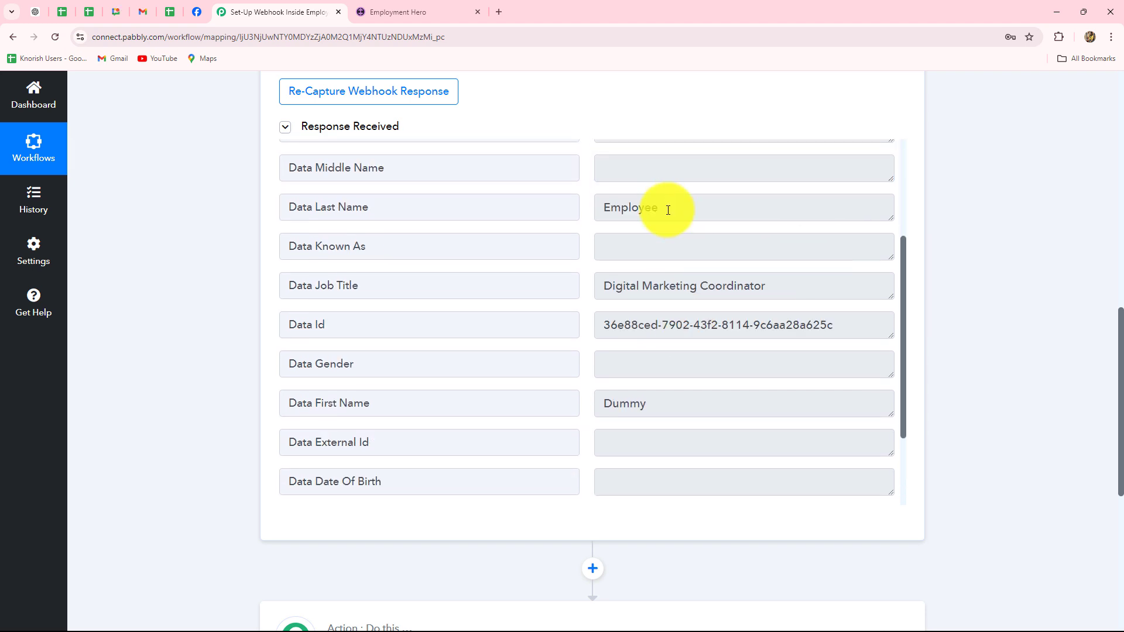
drag(687, 213, 597, 213)
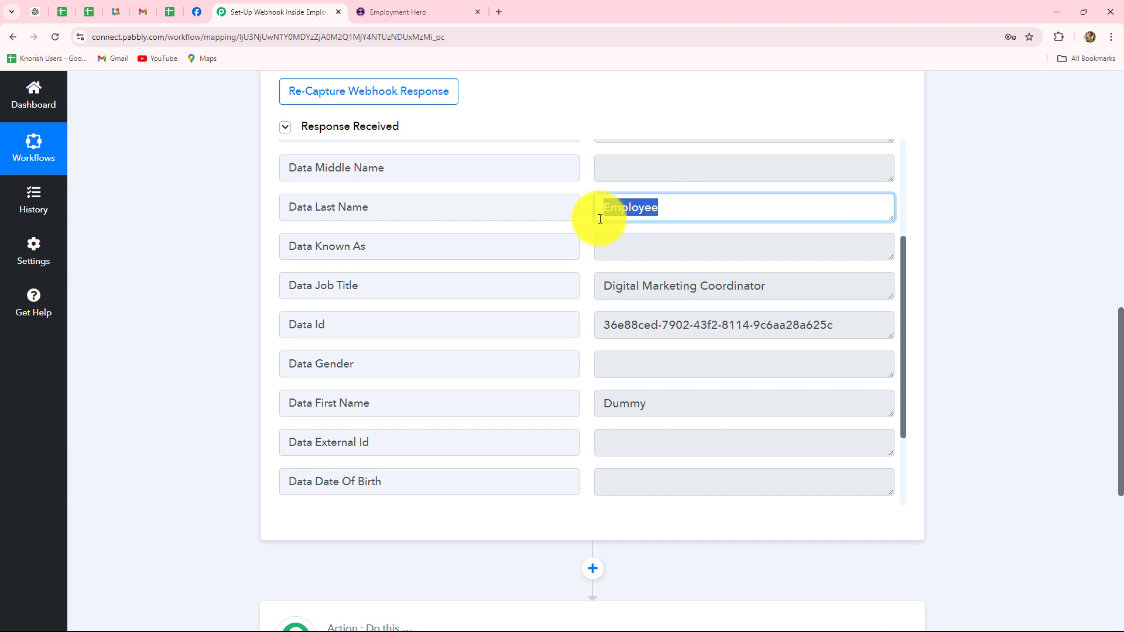
drag(665, 406, 607, 189)
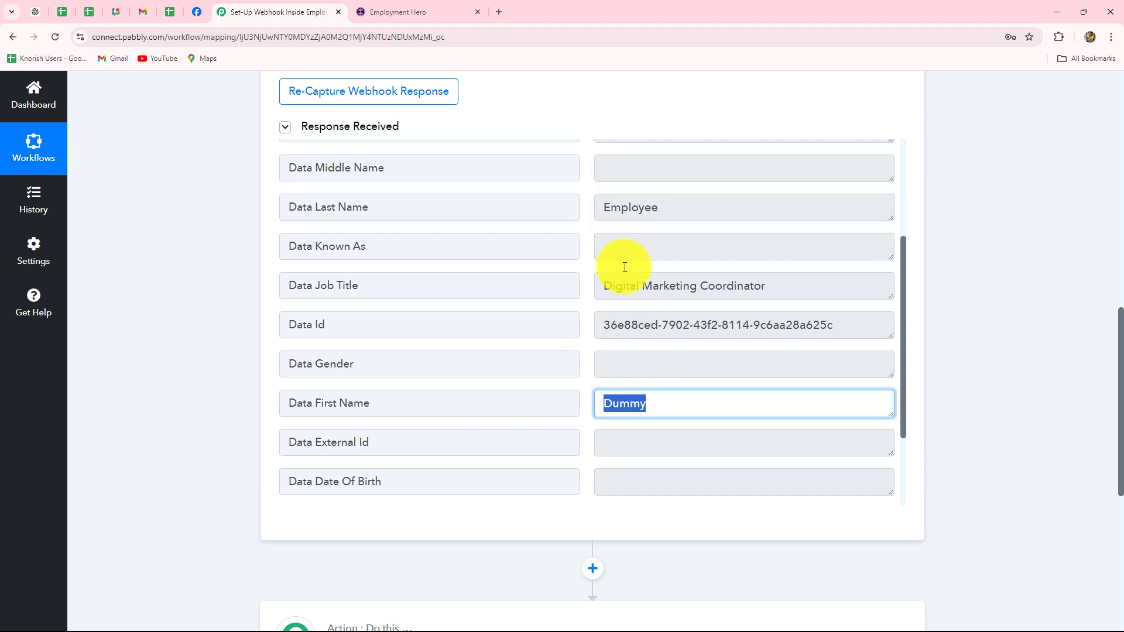
drag(606, 287, 767, 287)
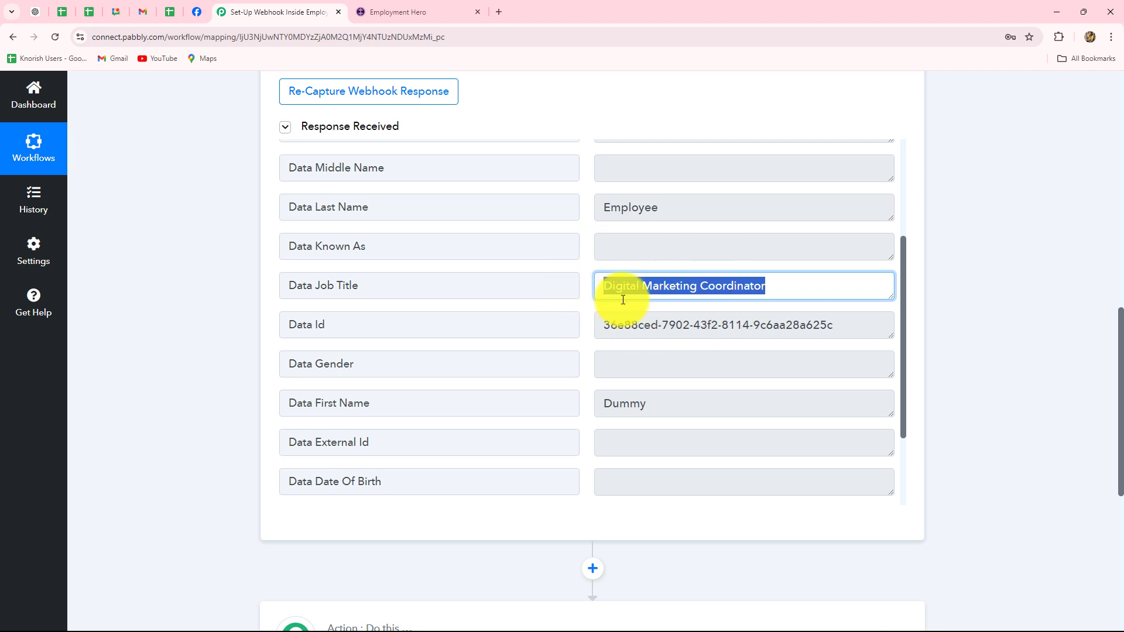
drag(848, 326, 547, 326)
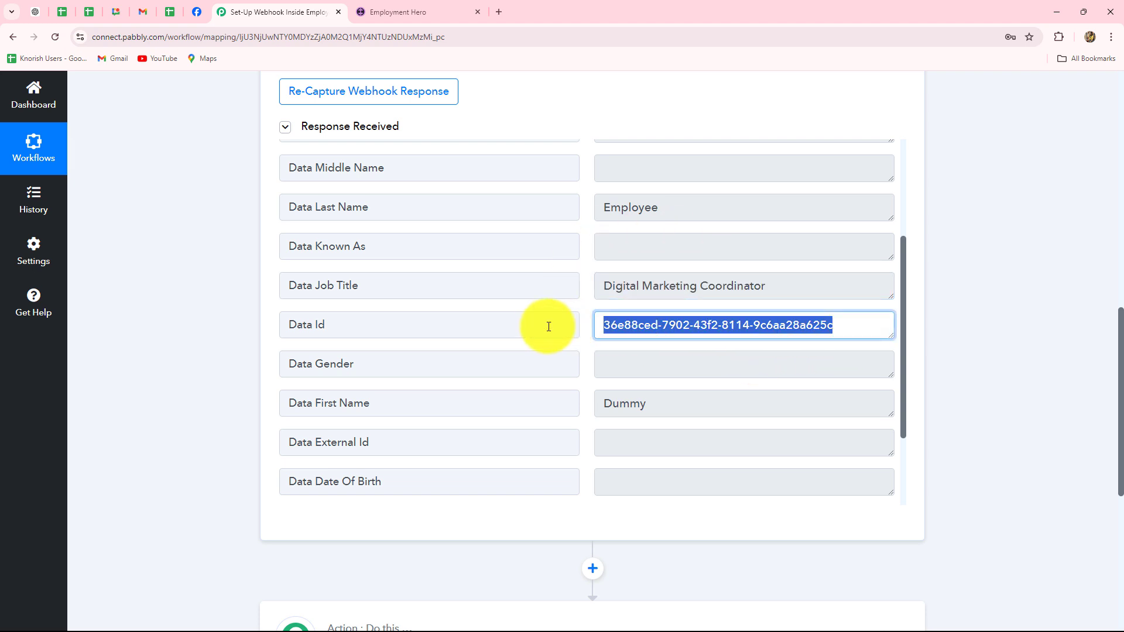
scroll(657, 351, down, 2)
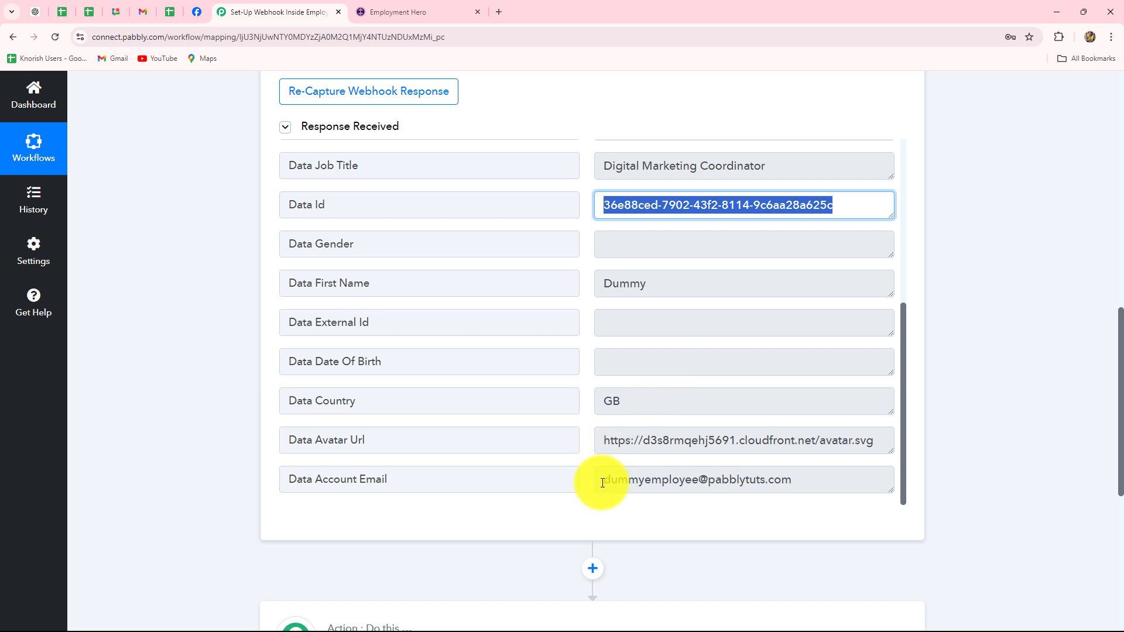
drag(603, 480, 808, 481)
scroll(589, 432, up, 5)
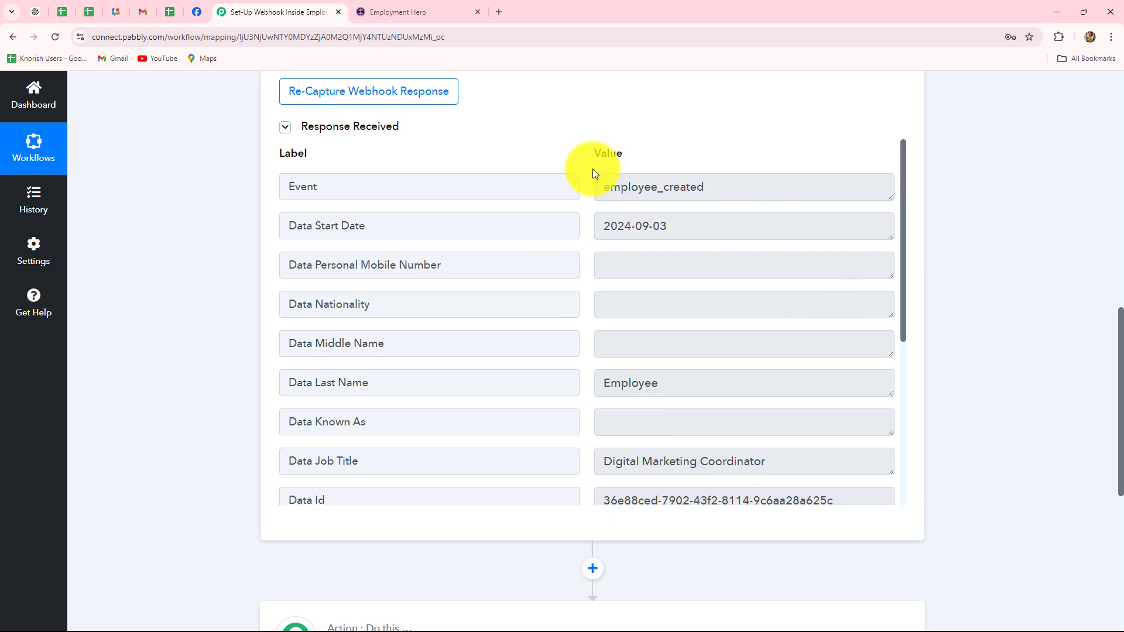
scroll(1015, 385, up, 3)
scroll(1013, 393, up, 8)
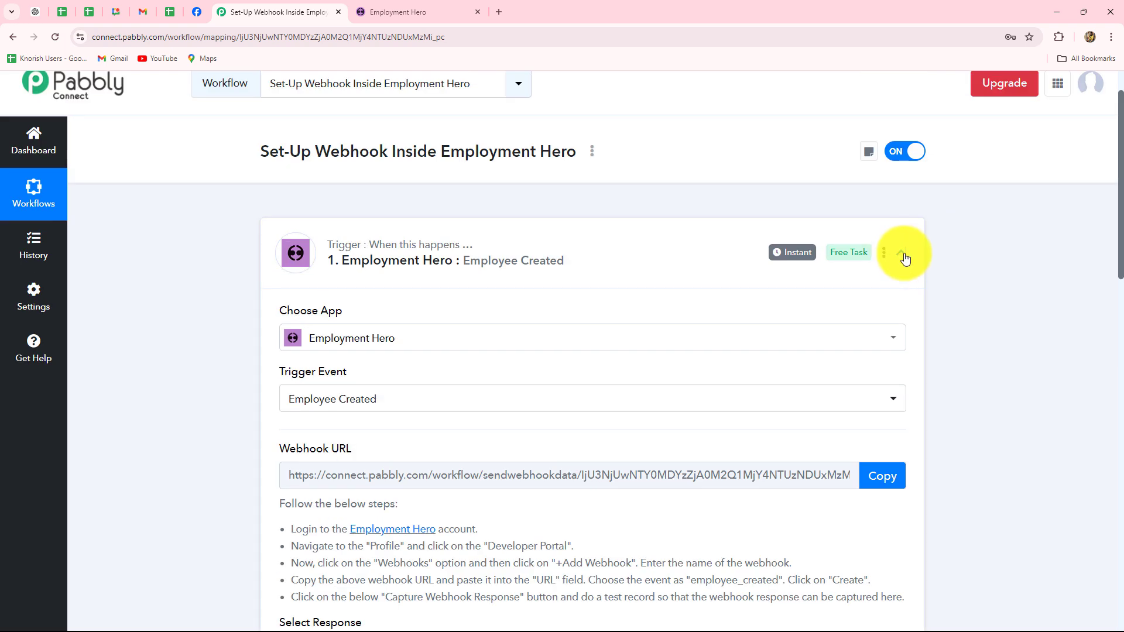
- Re-check that the trigger event is Employee Created, then collapse the trigger to show both workflow steps
click(903, 260)
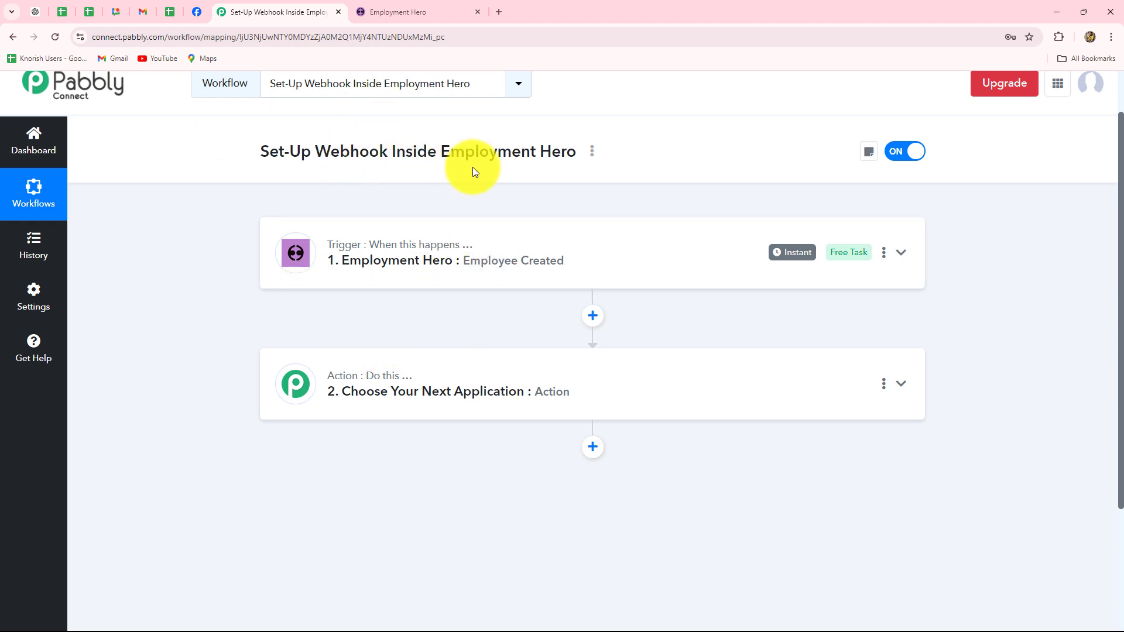
click(464, 256)
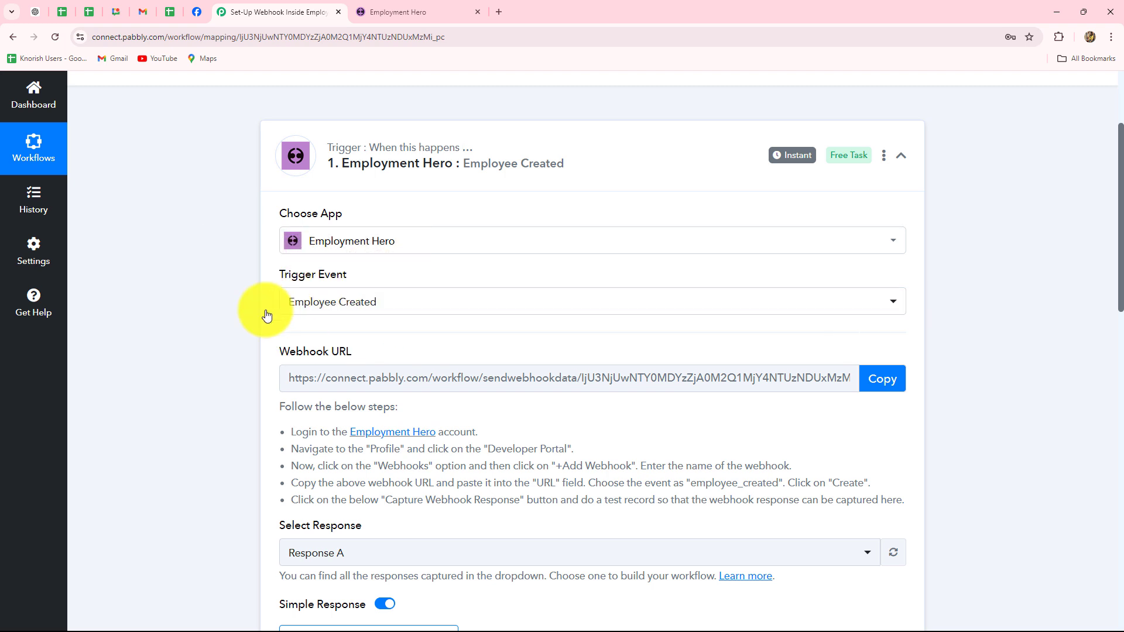
click(326, 308)
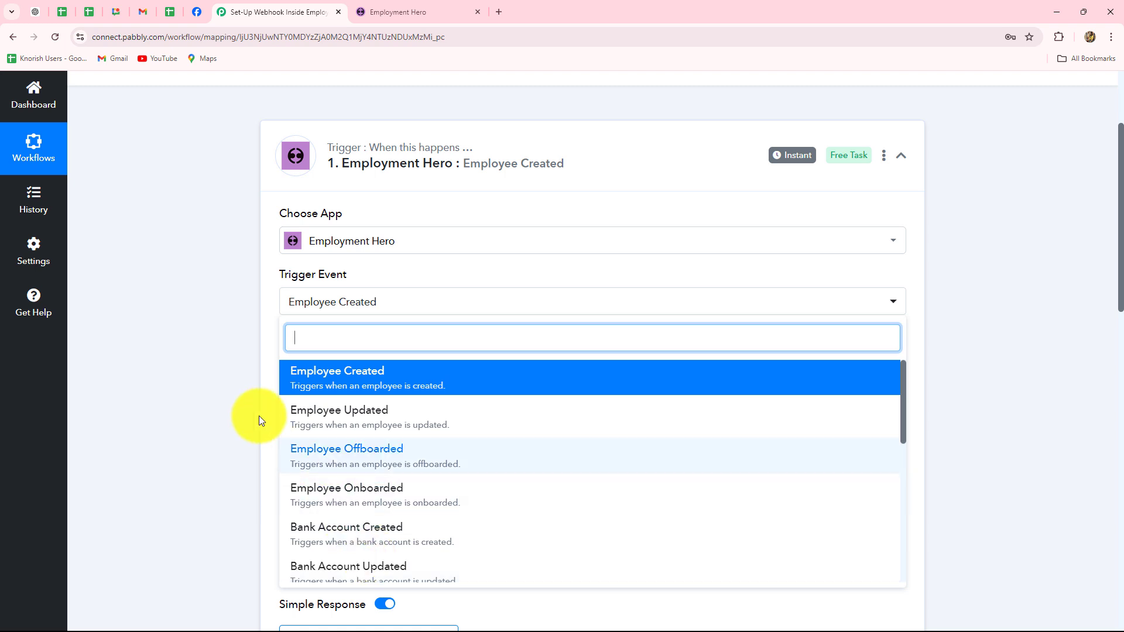
click(205, 386)
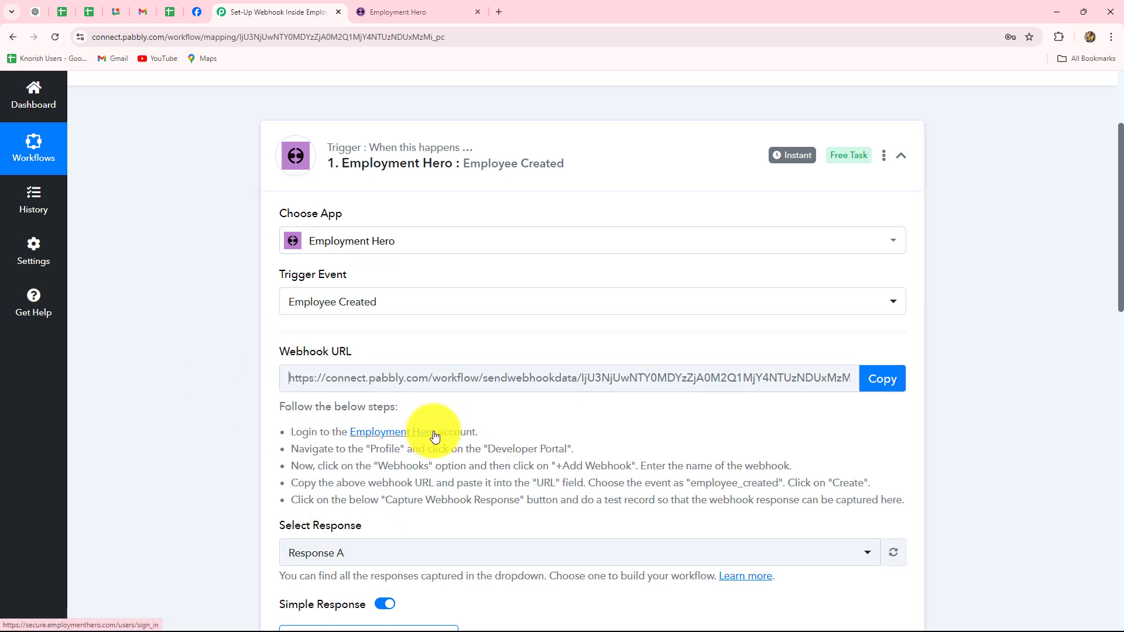
scroll(518, 422, down, 4)
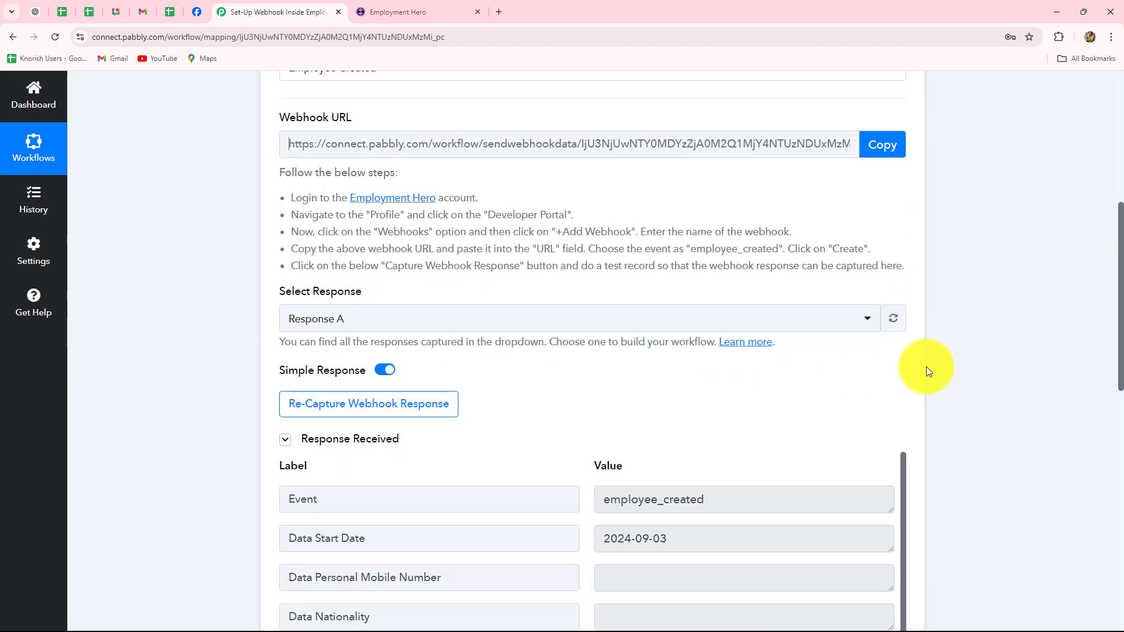
scroll(1002, 337, up, 3)
click(903, 156)
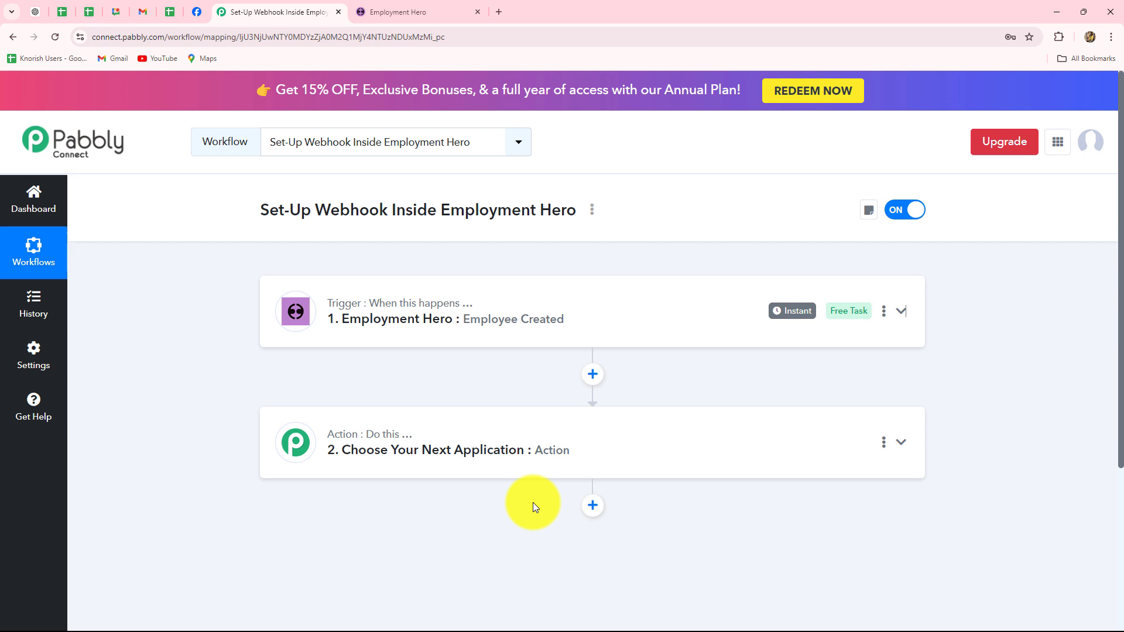
scroll(533, 506, down, 2)
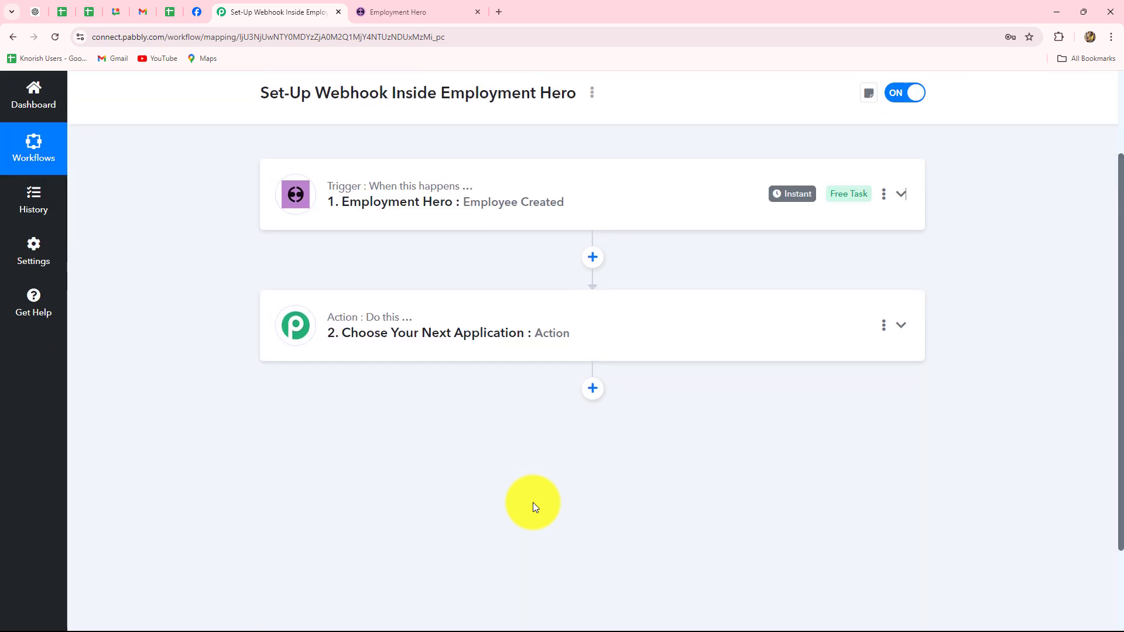